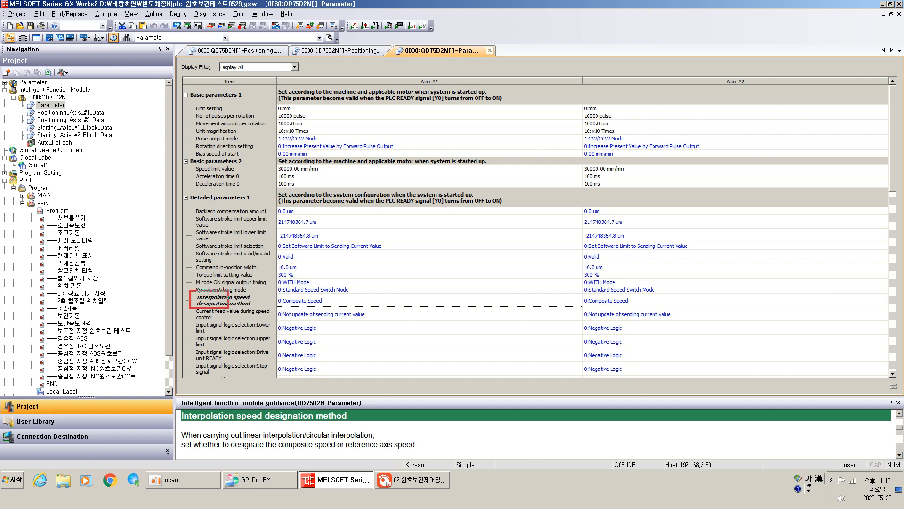
- Check the interpolation speed designation method of Axis #1 in the detailed parameters
{"action": "mouse_move", "coordinate": [271, 309]}
{"action": "left_mouse_down"}
{"action": "mouse_move", "coordinate": [349, 309]}
{"action": "mouse_move", "coordinate": [360, 343]}
{"action": "left_mouse_up"}
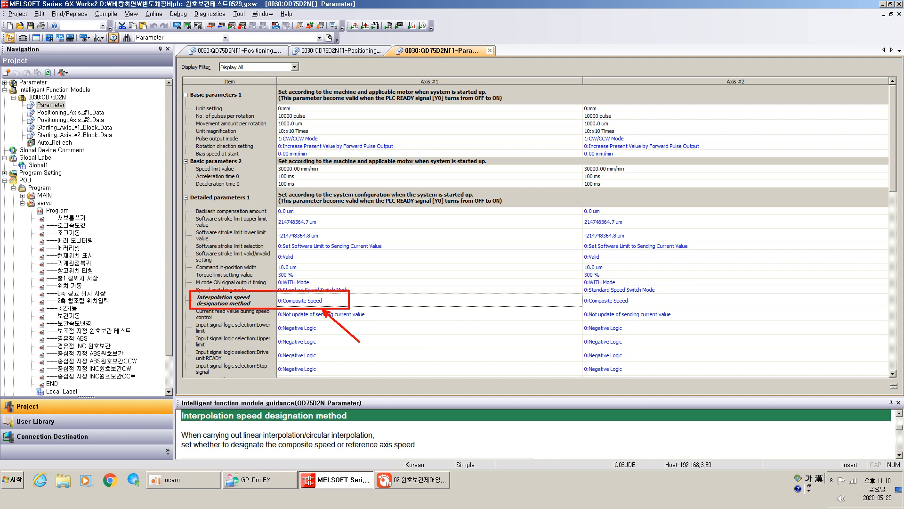
{"action": "key", "text": "Escape"}
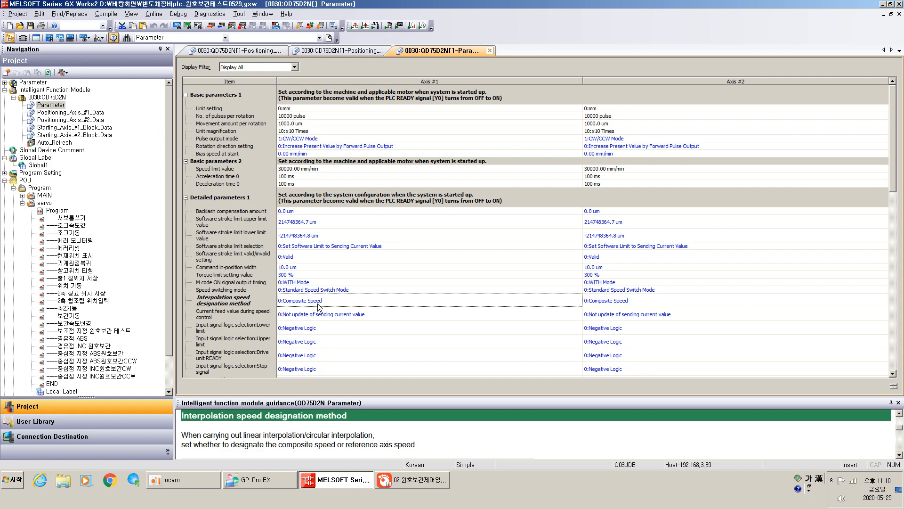
- Open the Axis #1 positioning data and close the QD75D2N parameter window
{"action": "double_click", "coordinate": [96, 113]}
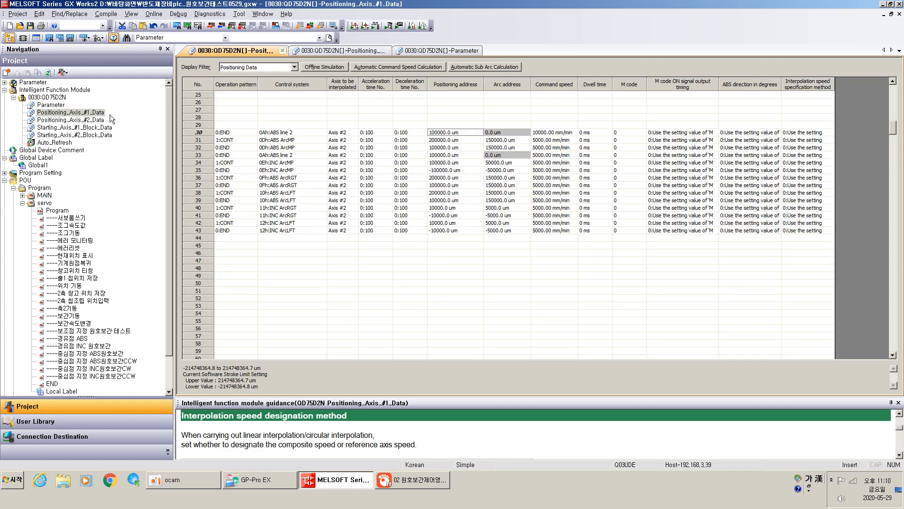
{"action": "left_click", "coordinate": [434, 51]}
{"action": "left_click", "coordinate": [489, 51]}
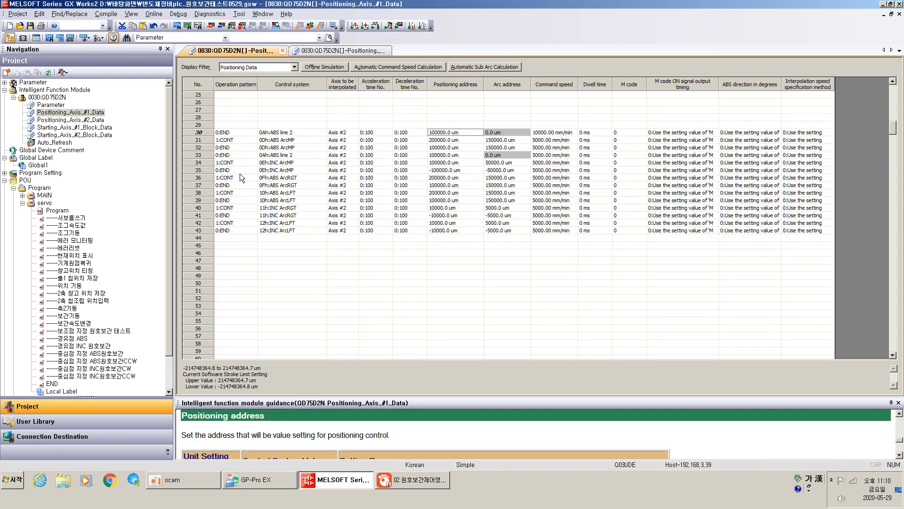
- Auto-hide the Navigation pane and arrange the Axis #1 and Axis #2 positioning data windows side by side
{"action": "left_click", "coordinate": [160, 49]}
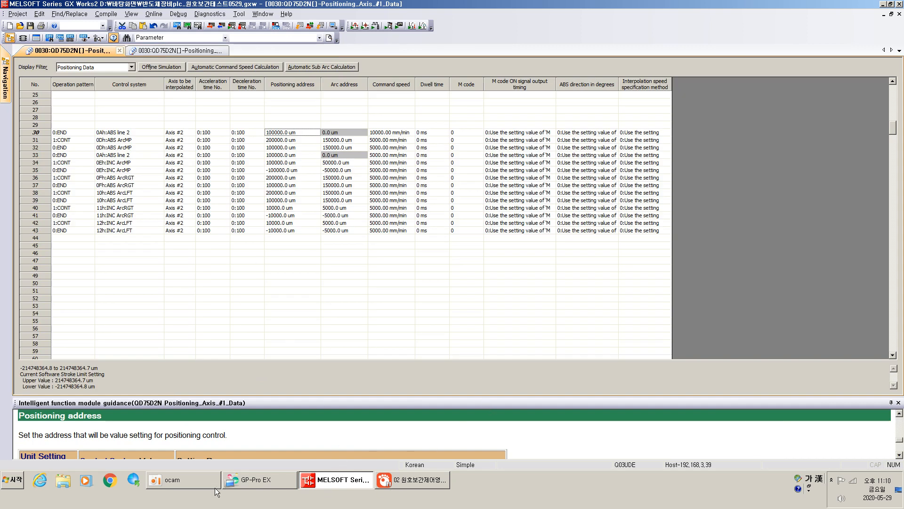
{"action": "left_click", "coordinate": [171, 485]}
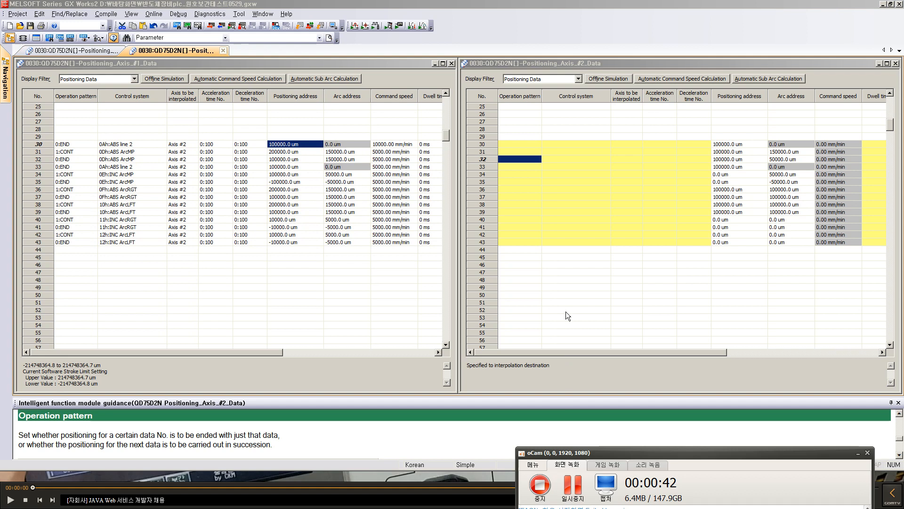
{"action": "left_click", "coordinate": [400, 302]}
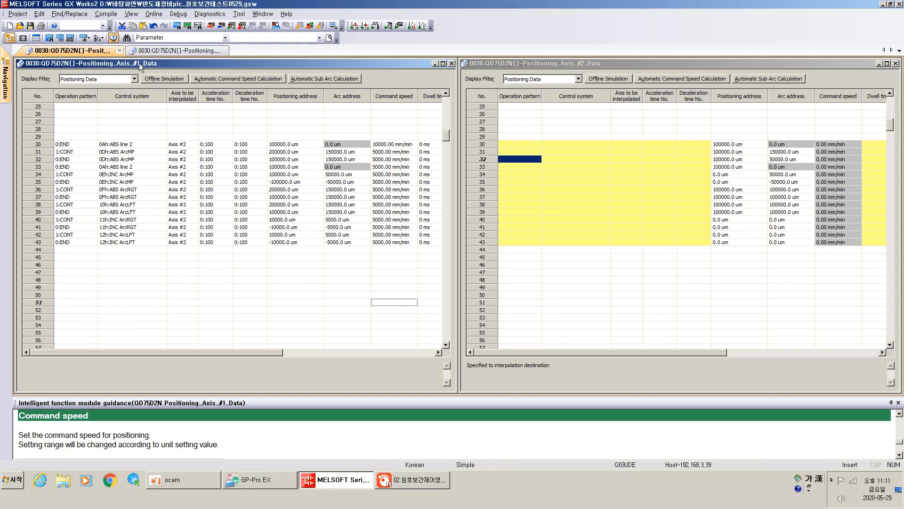
{"action": "left_click", "coordinate": [523, 65]}
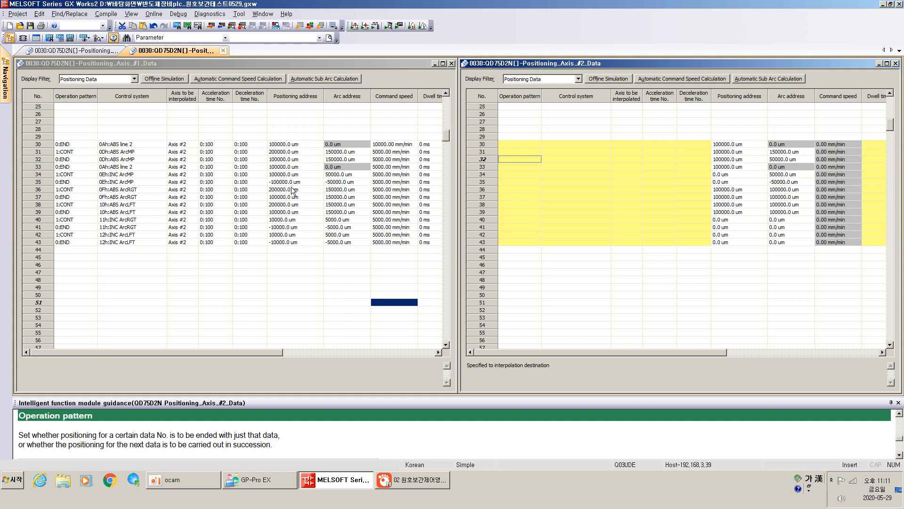
- Examine the positioning addresses of data No. 30 on both axes and the ABS ArcMP control system of No. 31 and 32
{"action": "left_click_drag", "start_coordinate": [283, 146], "coordinate": [295, 149]}
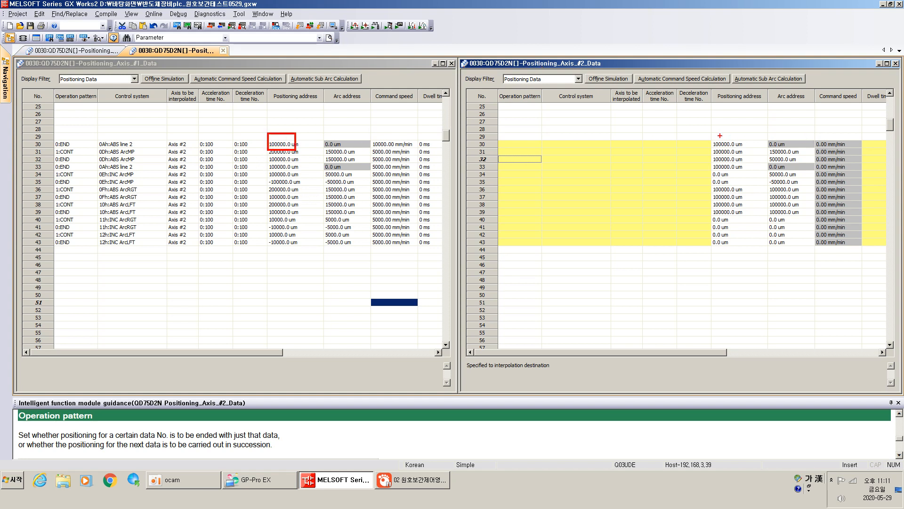
{"action": "left_click_drag", "start_coordinate": [707, 135], "coordinate": [755, 154]}
{"action": "key", "text": "ctrl+z"}
{"action": "key", "text": "ctrl+z"}
{"action": "left_click_drag", "start_coordinate": [97, 148], "coordinate": [135, 163]}
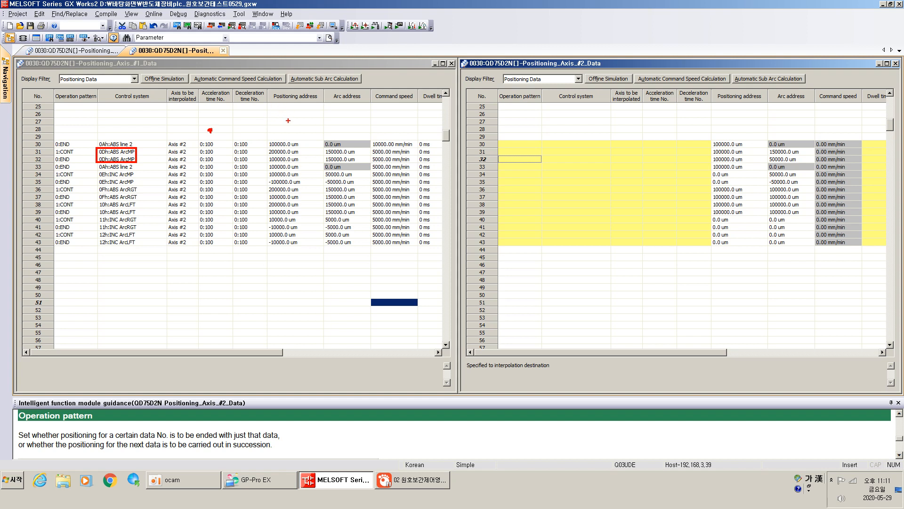
{"action": "left_click_drag", "start_coordinate": [288, 128], "coordinate": [291, 131]}
{"action": "left_click_drag", "start_coordinate": [253, 103], "coordinate": [254, 107]}
{"action": "mouse_move", "coordinate": [210, 130]}
{"action": "left_mouse_down"}
{"action": "mouse_move", "coordinate": [233, 102]}
{"action": "mouse_move", "coordinate": [283, 120]}
{"action": "mouse_move", "coordinate": [290, 136]}
{"action": "left_mouse_up"}
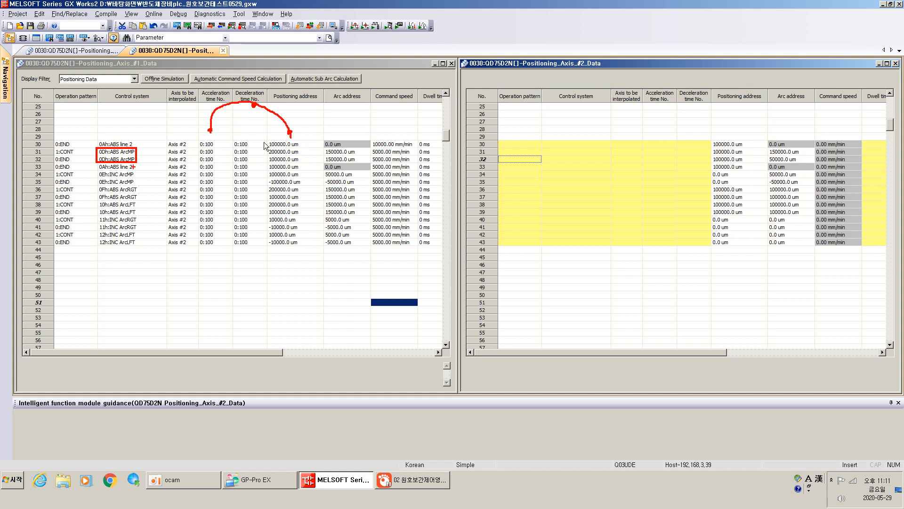
{"action": "key", "text": "Escape"}
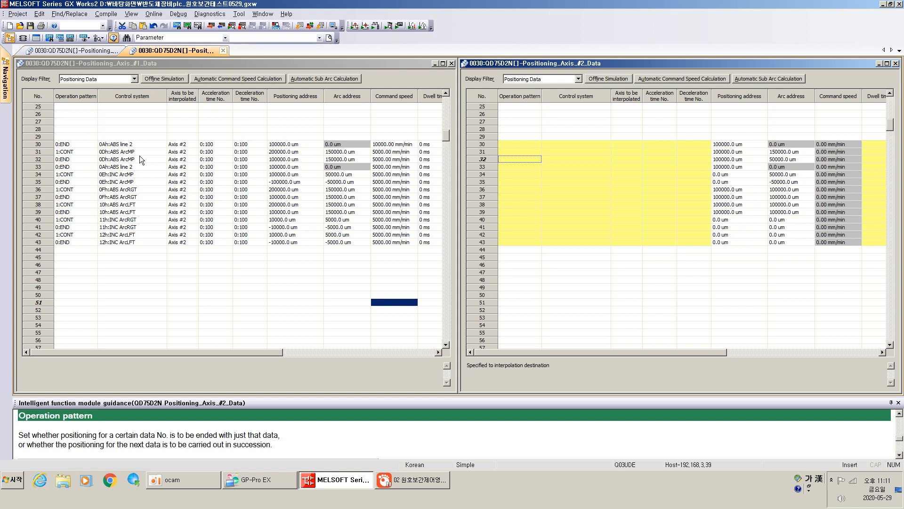
- Mark data No. 31 and 32 across both axes and sketch their arc path on an X/Y coordinate diagram
{"action": "key", "text": "ctrl+2"}
{"action": "mouse_move", "coordinate": [25, 144]}
{"action": "left_mouse_down"}
{"action": "mouse_move", "coordinate": [57, 166]}
{"action": "mouse_move", "coordinate": [842, 166]}
{"action": "left_mouse_up"}
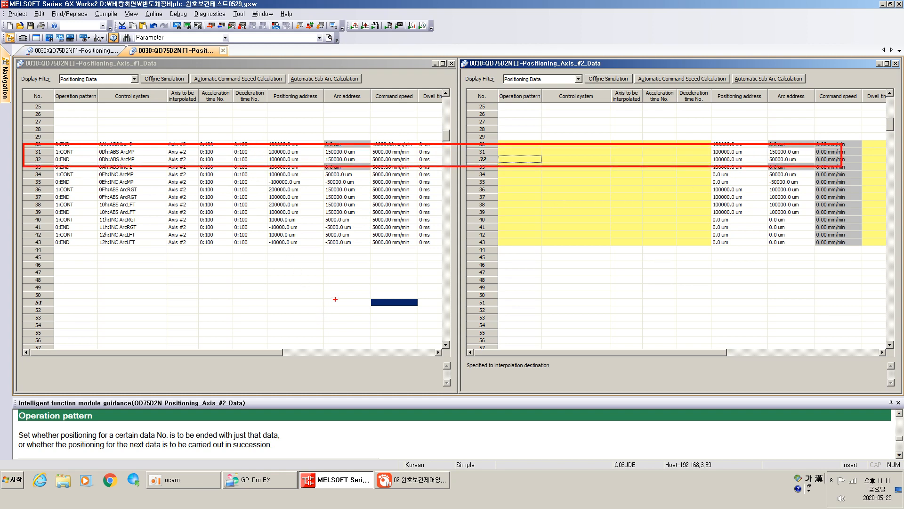
{"action": "left_click_drag", "start_coordinate": [326, 257], "coordinate": [326, 340]}
{"action": "left_click_drag", "start_coordinate": [431, 338], "coordinate": [326, 338]}
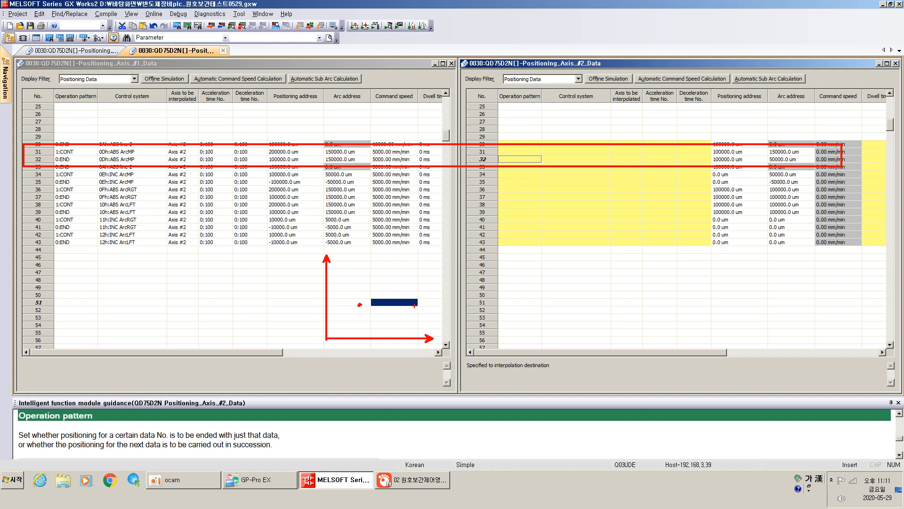
{"action": "left_click_drag", "start_coordinate": [413, 370], "coordinate": [405, 383]}
{"action": "mouse_move", "coordinate": [404, 375]}
{"action": "left_mouse_down"}
{"action": "mouse_move", "coordinate": [417, 386]}
{"action": "mouse_move", "coordinate": [384, 388]}
{"action": "left_mouse_up"}
{"action": "left_click_drag", "start_coordinate": [278, 249], "coordinate": [288, 257]}
{"action": "mouse_move", "coordinate": [288, 257]}
{"action": "left_mouse_down"}
{"action": "mouse_move", "coordinate": [283, 298]}
{"action": "mouse_move", "coordinate": [293, 301]}
{"action": "left_mouse_up"}
{"action": "left_click", "coordinate": [358, 304]}
{"action": "left_click", "coordinate": [379, 287]}
{"action": "mouse_move", "coordinate": [359, 304]}
{"action": "left_mouse_down"}
{"action": "mouse_move", "coordinate": [383, 287]}
{"action": "mouse_move", "coordinate": [396, 302]}
{"action": "left_mouse_up"}
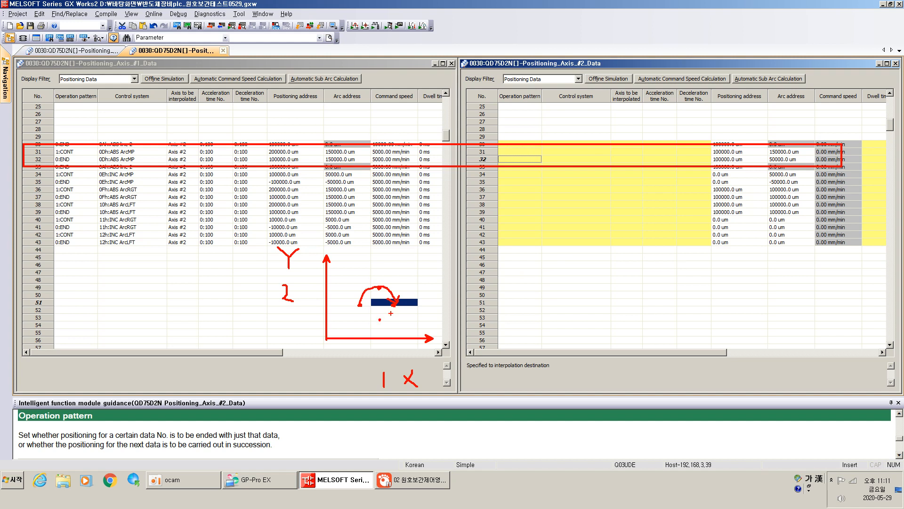
{"action": "mouse_move", "coordinate": [394, 305]}
{"action": "left_mouse_down"}
{"action": "mouse_move", "coordinate": [380, 322]}
{"action": "mouse_move", "coordinate": [359, 307]}
{"action": "mouse_move", "coordinate": [377, 310]}
{"action": "left_mouse_up"}
{"action": "key", "text": "Escape"}
- View the offline simulation from Axis #1 data No. 31 with start addresses of 100000 um for both axes, and close it
{"action": "left_click", "coordinate": [80, 152]}
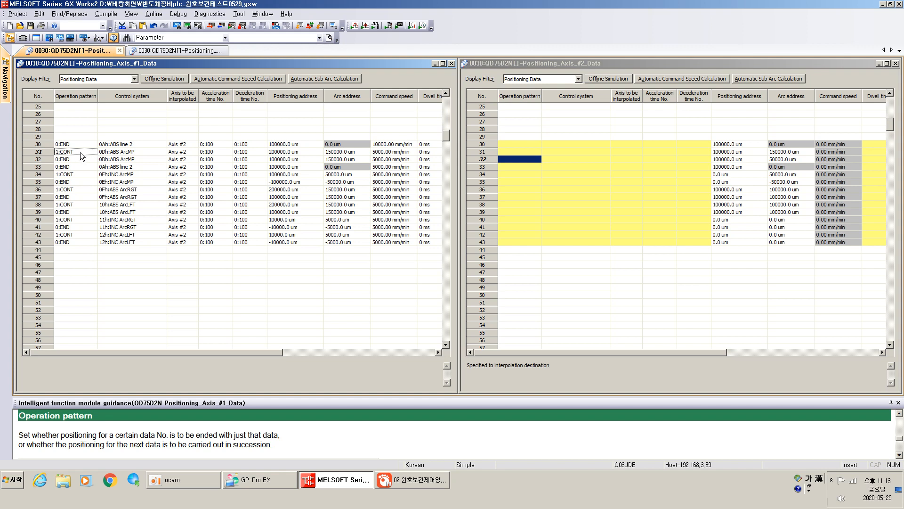
{"action": "left_click", "coordinate": [161, 80]}
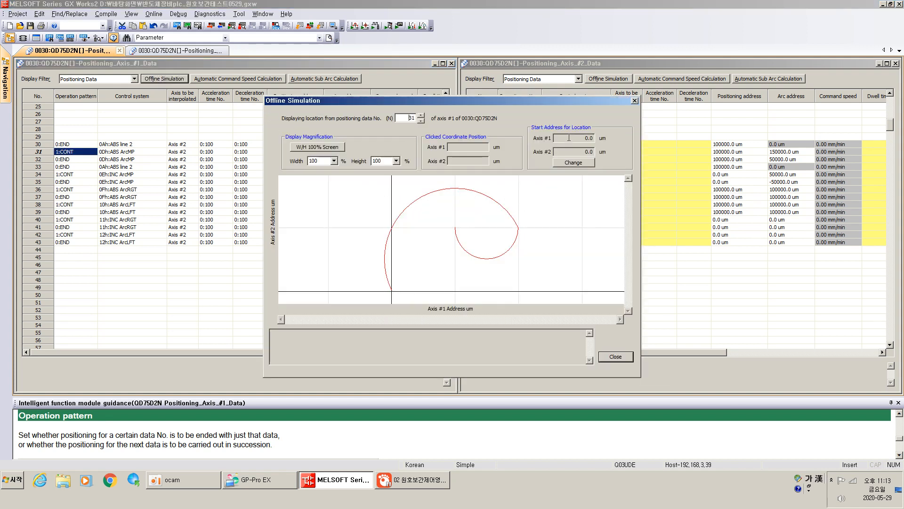
{"action": "left_click", "coordinate": [578, 163]}
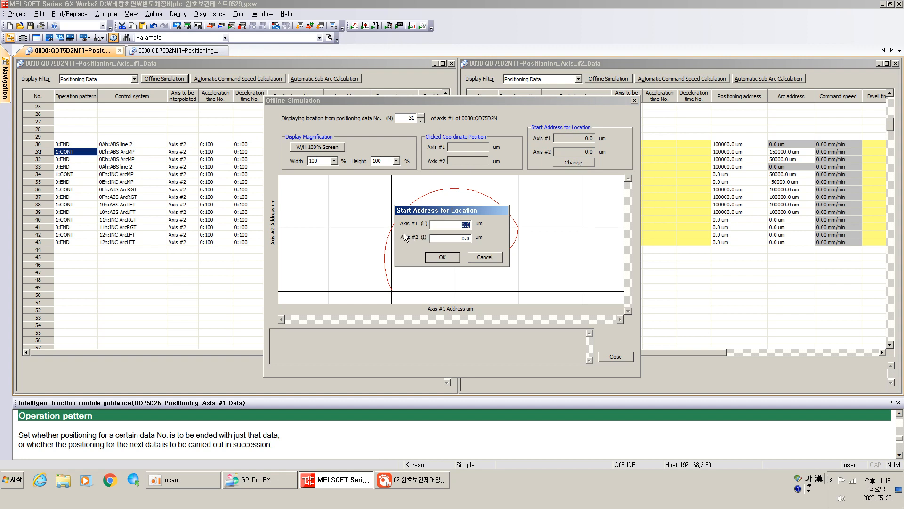
{"action": "type", "text": "100000"}
{"action": "key", "text": "Tab"}
{"action": "type", "text": "100000"}
{"action": "left_click", "coordinate": [449, 259]}
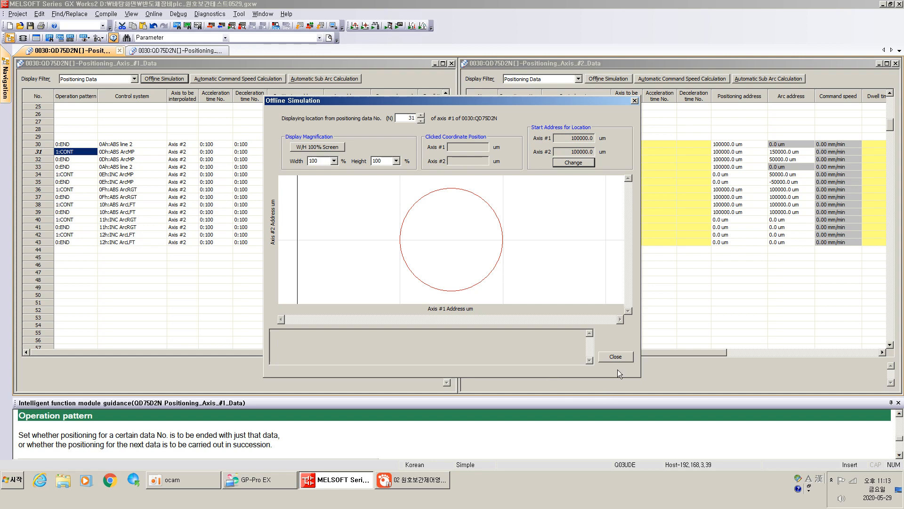
{"action": "left_click", "coordinate": [615, 356]}
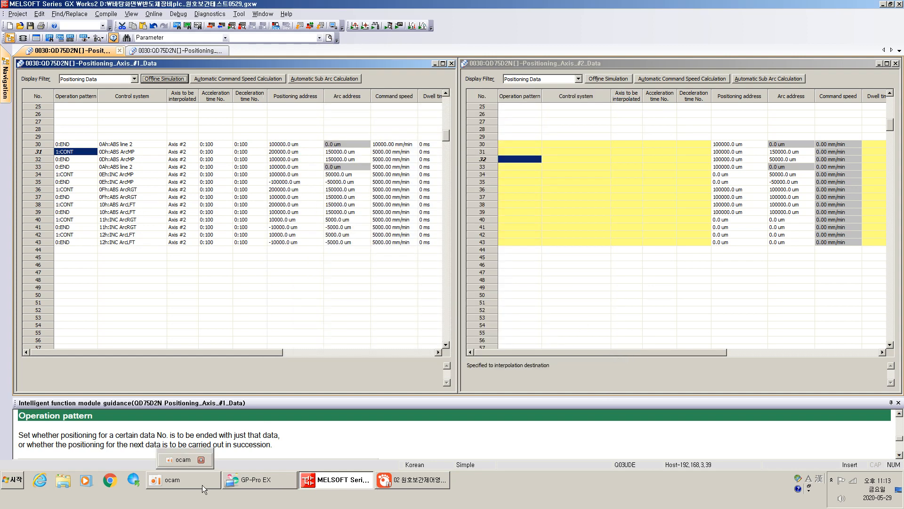
- Switch to the video player to view the machine's test footage, pause it, and return to the positioning data
{"action": "left_click", "coordinate": [417, 485]}
{"action": "left_click", "coordinate": [270, 380]}
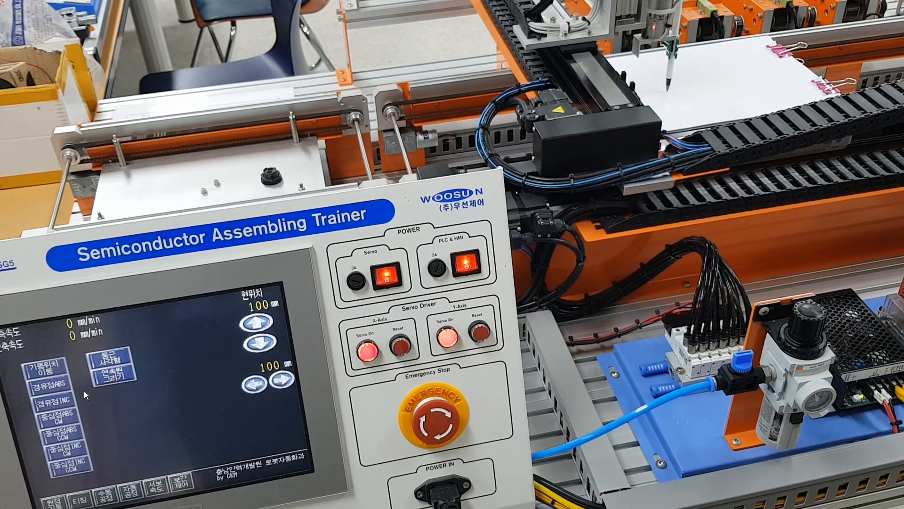
{"action": "left_click", "coordinate": [56, 391]}
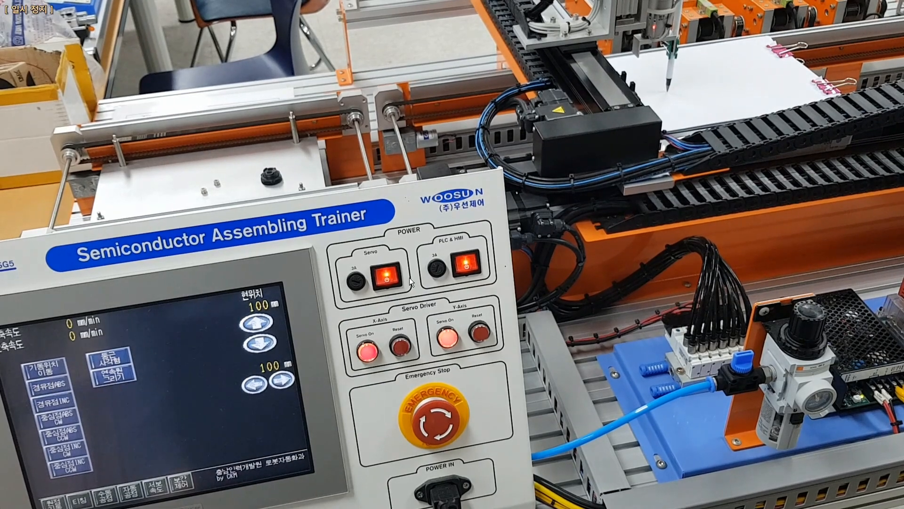
{"action": "key", "text": "alt+Tab"}
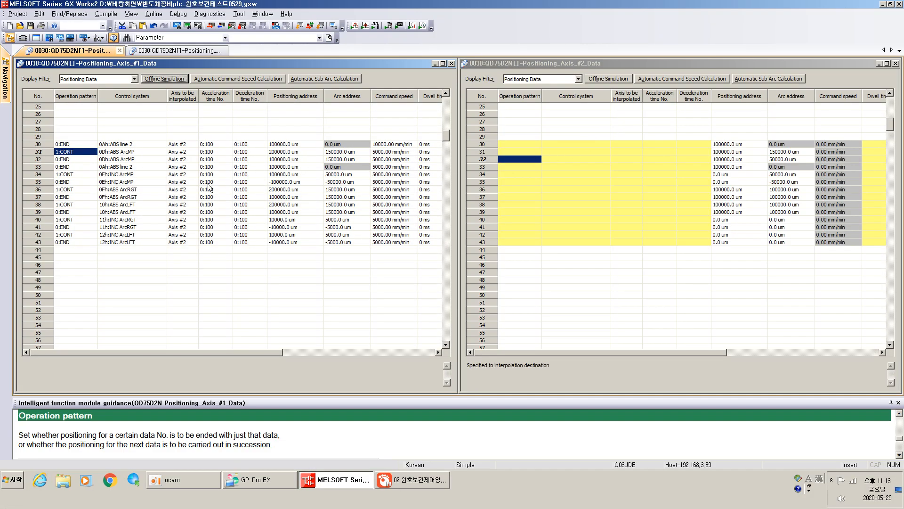
- Inspect the ABS line 2 entry of data No. 33 and the INC ArcMP entry of No. 34 in the axis tables
{"action": "left_click", "coordinate": [71, 167]}
{"action": "left_click", "coordinate": [154, 169]}
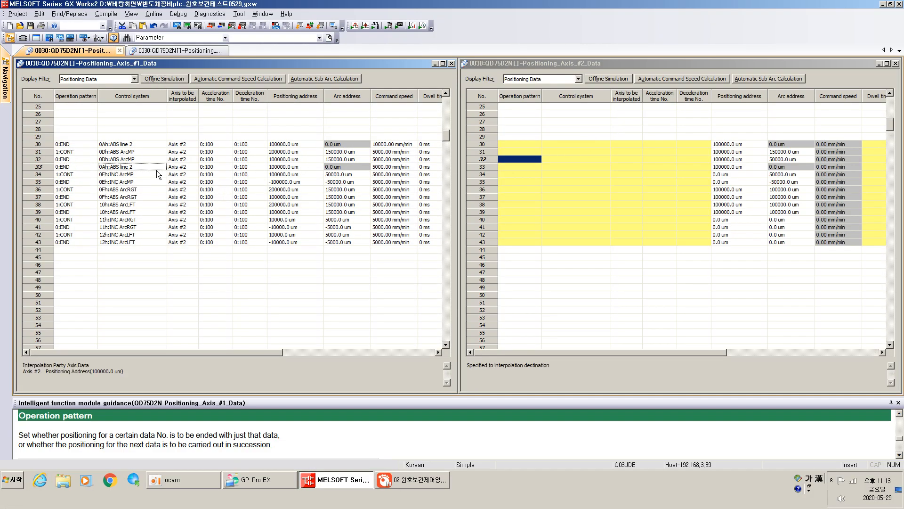
{"action": "left_click", "coordinate": [82, 176]}
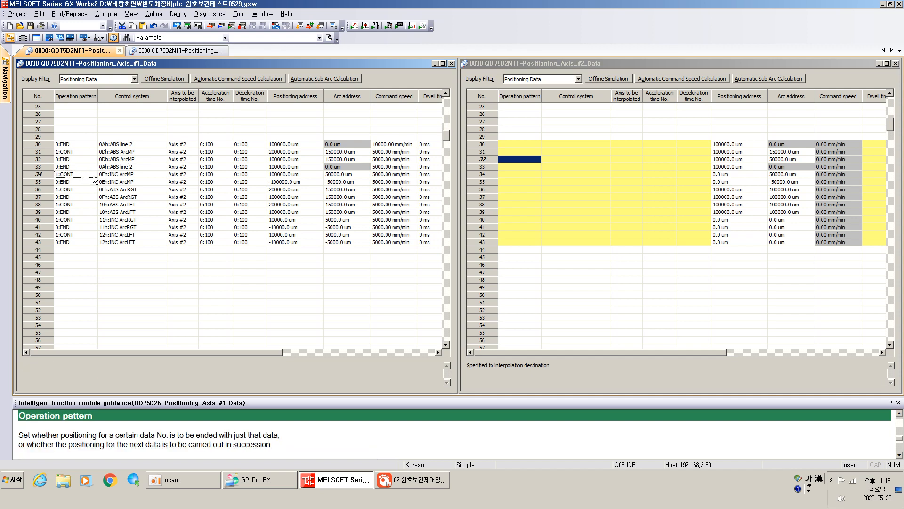
{"action": "left_click", "coordinate": [519, 174]}
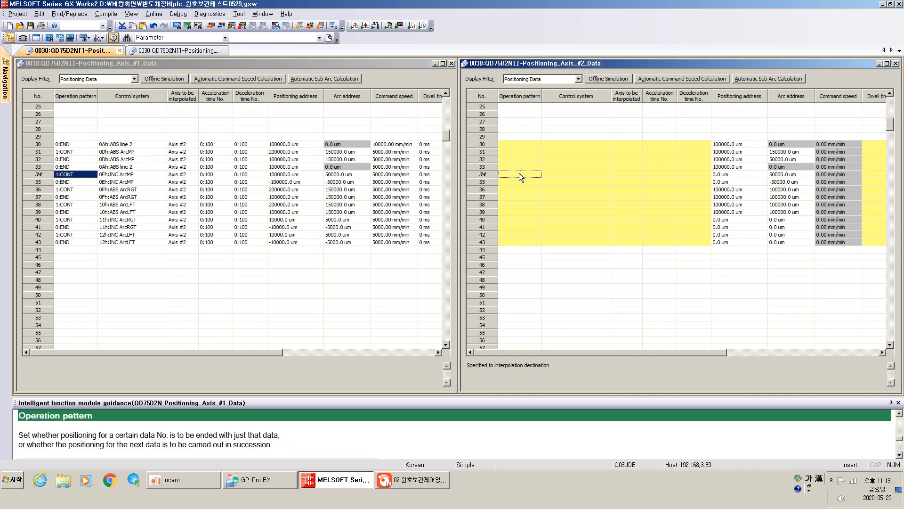
{"action": "left_click", "coordinate": [55, 175]}
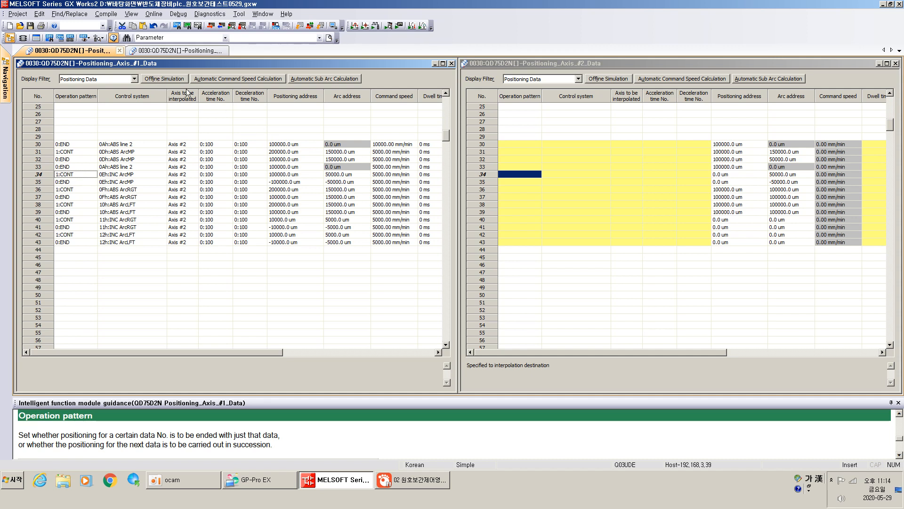
{"action": "left_click", "coordinate": [117, 175]}
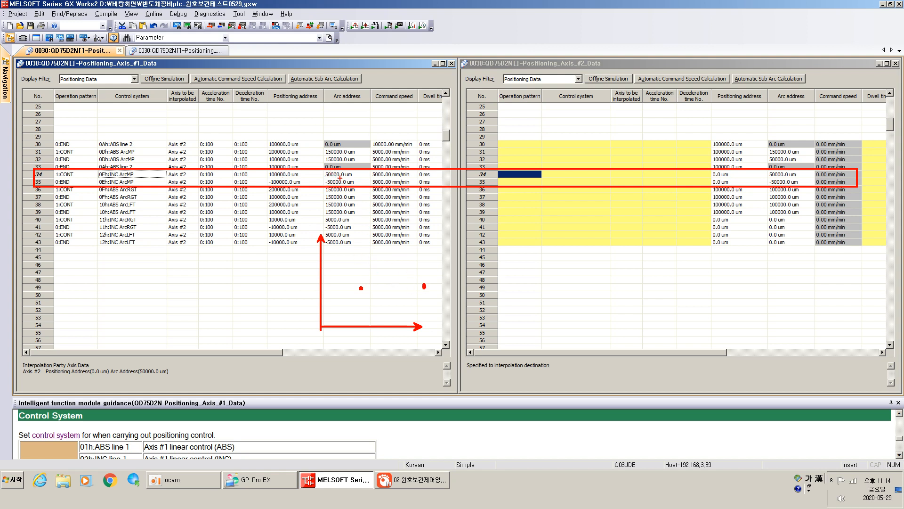
- Circle the arc addresses of data No. 34 on both axes and sketch the relative circular path through the sub point
{"action": "mouse_move", "coordinate": [340, 179]}
{"action": "left_mouse_down"}
{"action": "mouse_move", "coordinate": [324, 174]}
{"action": "mouse_move", "coordinate": [343, 177]}
{"action": "left_mouse_up"}
{"action": "left_click_drag", "start_coordinate": [778, 177], "coordinate": [767, 170]}
{"action": "left_click_drag", "start_coordinate": [393, 262], "coordinate": [391, 260]}
{"action": "mouse_move", "coordinate": [361, 289]}
{"action": "left_mouse_down"}
{"action": "mouse_move", "coordinate": [368, 270]}
{"action": "mouse_move", "coordinate": [411, 273]}
{"action": "mouse_move", "coordinate": [425, 285]}
{"action": "mouse_move", "coordinate": [416, 290]}
{"action": "left_mouse_up"}
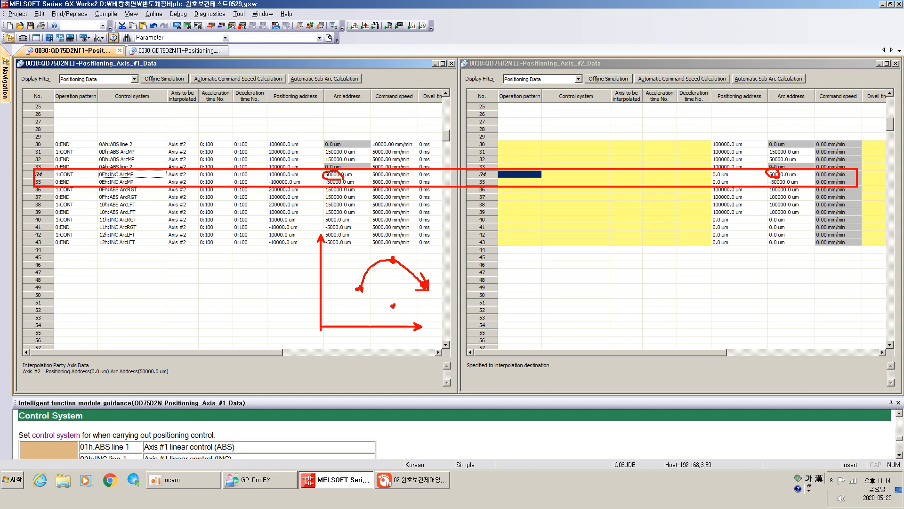
{"action": "mouse_move", "coordinate": [423, 288]}
{"action": "left_mouse_down"}
{"action": "mouse_move", "coordinate": [415, 302]}
{"action": "mouse_move", "coordinate": [365, 303]}
{"action": "mouse_move", "coordinate": [359, 289]}
{"action": "mouse_move", "coordinate": [387, 297]}
{"action": "left_mouse_up"}
{"action": "key", "text": "Escape"}
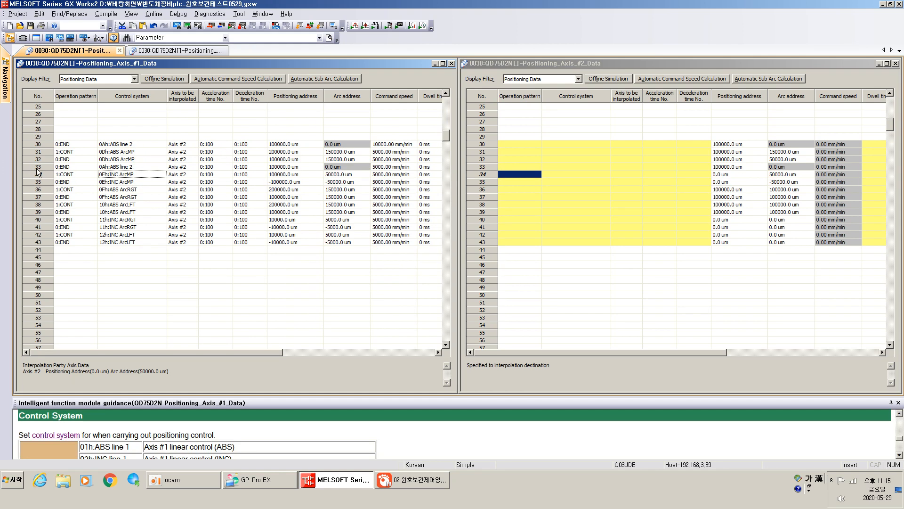
- View the offline simulation starting from Axis #1 data No. 34
{"action": "left_click", "coordinate": [86, 176]}
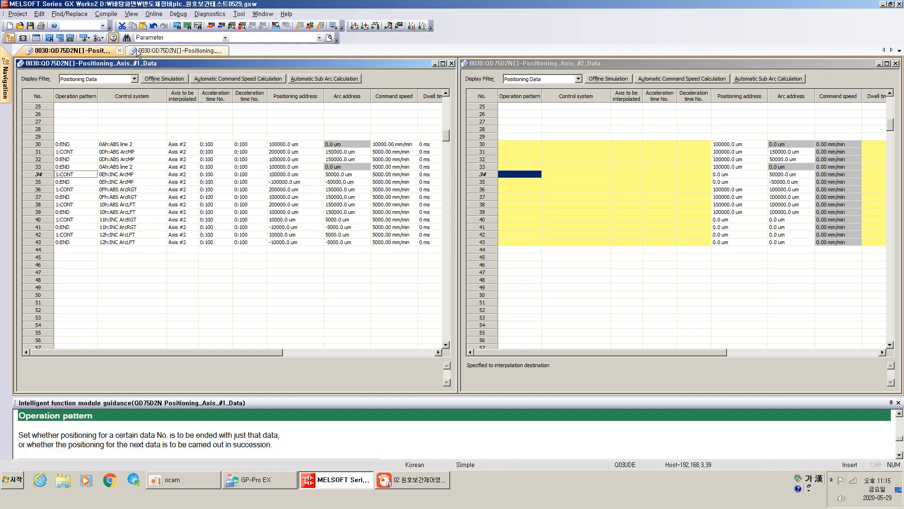
{"action": "left_click", "coordinate": [154, 83]}
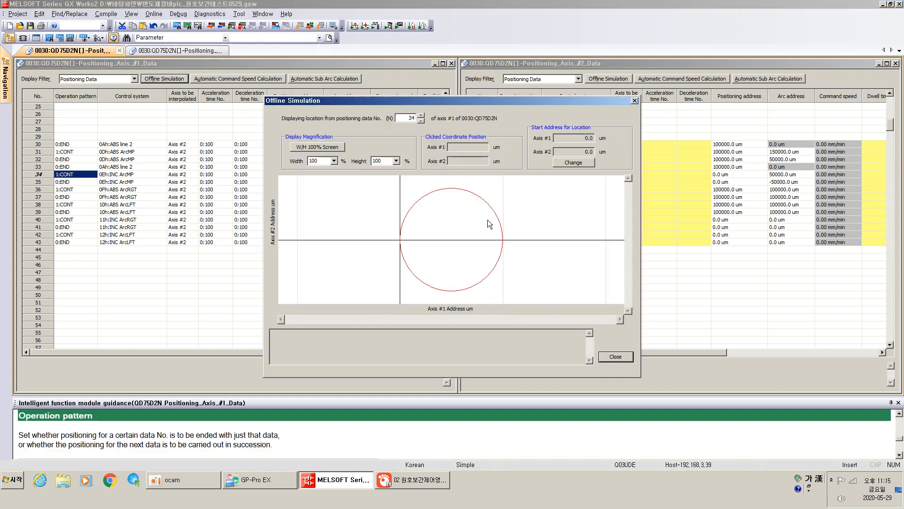
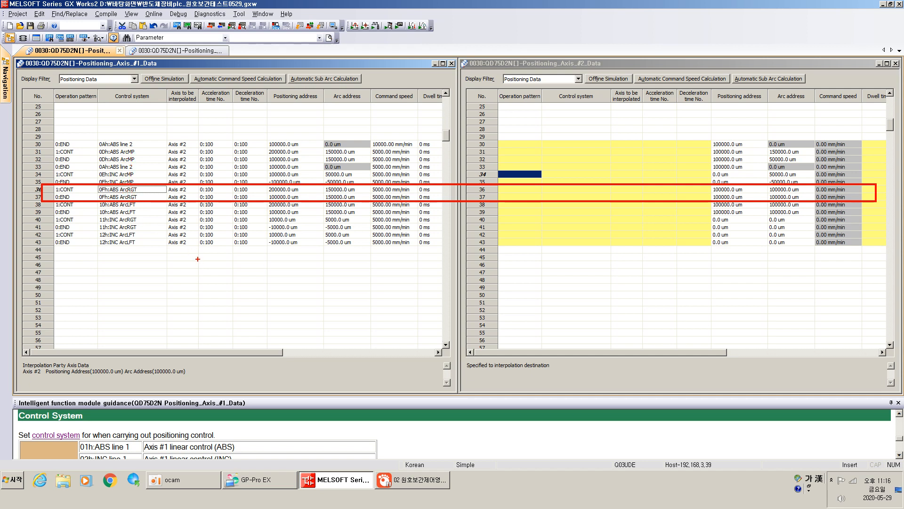
- Sketch coordinate axes with start, center and end points, and draw the circular path of the ABS ArcRGT data No. 36 and 37
{"action": "left_click_drag", "start_coordinate": [325, 250], "coordinate": [319, 323]}
{"action": "left_click_drag", "start_coordinate": [408, 321], "coordinate": [319, 321]}
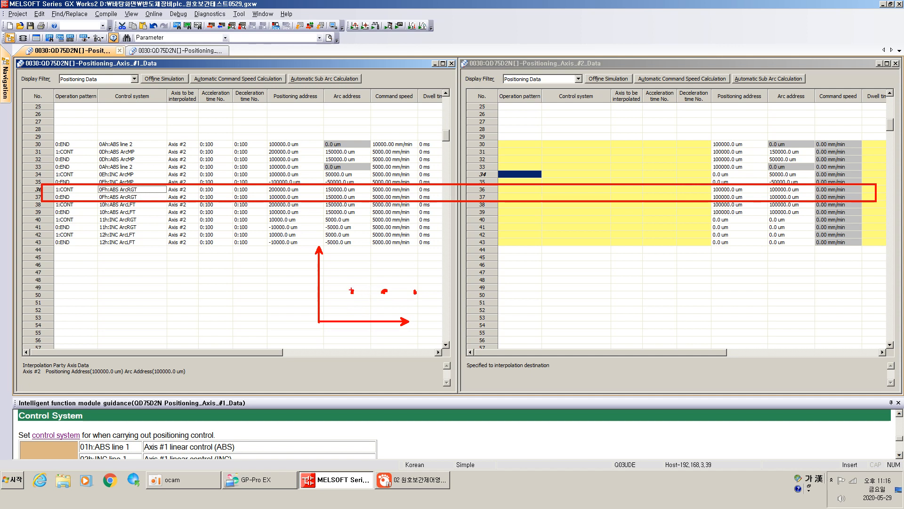
{"action": "mouse_move", "coordinate": [353, 292]}
{"action": "left_mouse_down"}
{"action": "mouse_move", "coordinate": [361, 263]}
{"action": "mouse_move", "coordinate": [408, 276]}
{"action": "mouse_move", "coordinate": [417, 296]}
{"action": "left_mouse_up"}
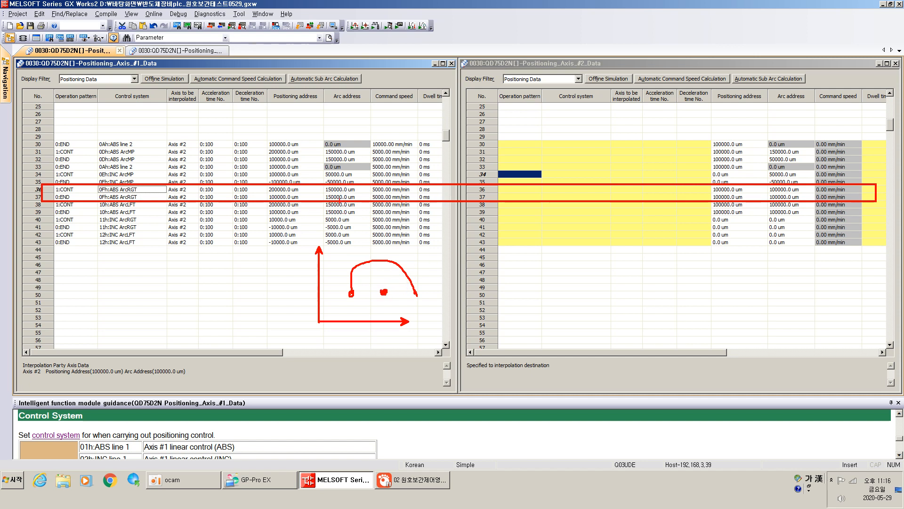
{"action": "mouse_move", "coordinate": [415, 295]}
{"action": "left_mouse_down"}
{"action": "mouse_move", "coordinate": [367, 319]}
{"action": "mouse_move", "coordinate": [351, 298]}
{"action": "mouse_move", "coordinate": [370, 300]}
{"action": "left_mouse_up"}
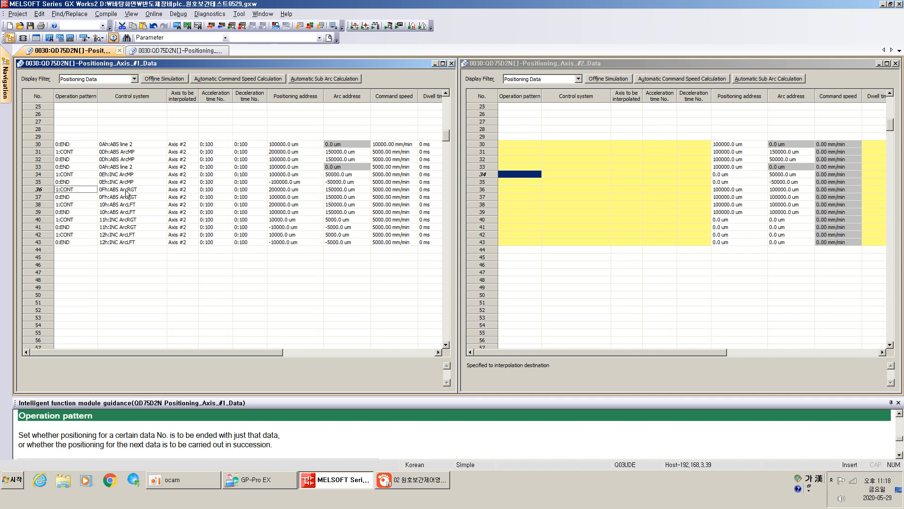
- Inspect the ABS ArcLFT entries of data No. 38 and 39 in the Axis #1 table
{"action": "left_click", "coordinate": [124, 204]}
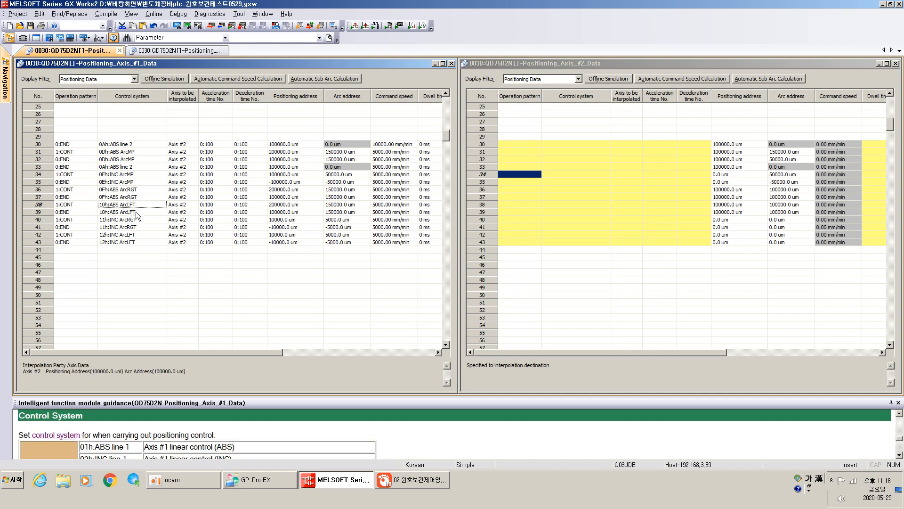
{"action": "left_click", "coordinate": [139, 212]}
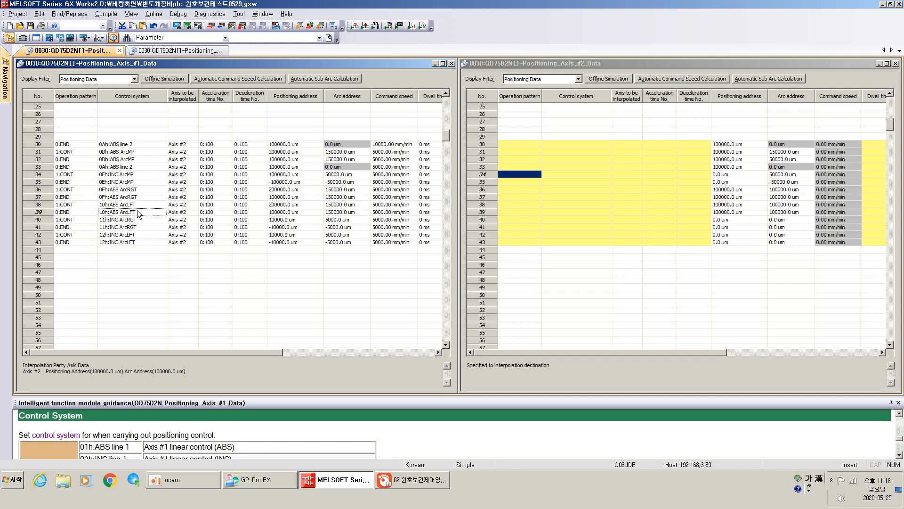
{"action": "left_click", "coordinate": [133, 206]}
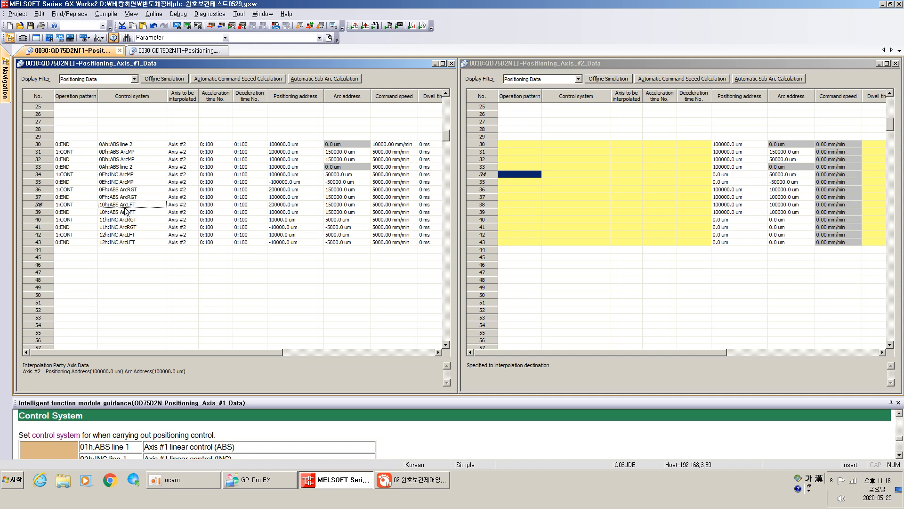
{"action": "mouse_move", "coordinate": [84, 218]}
{"action": "left_mouse_down"}
{"action": "mouse_move", "coordinate": [527, 227]}
{"action": "mouse_move", "coordinate": [815, 219]}
{"action": "left_mouse_up"}
- Switch to the video player, play the center-point arc test footage, and return to the positioning data
{"action": "key", "text": "Escape"}
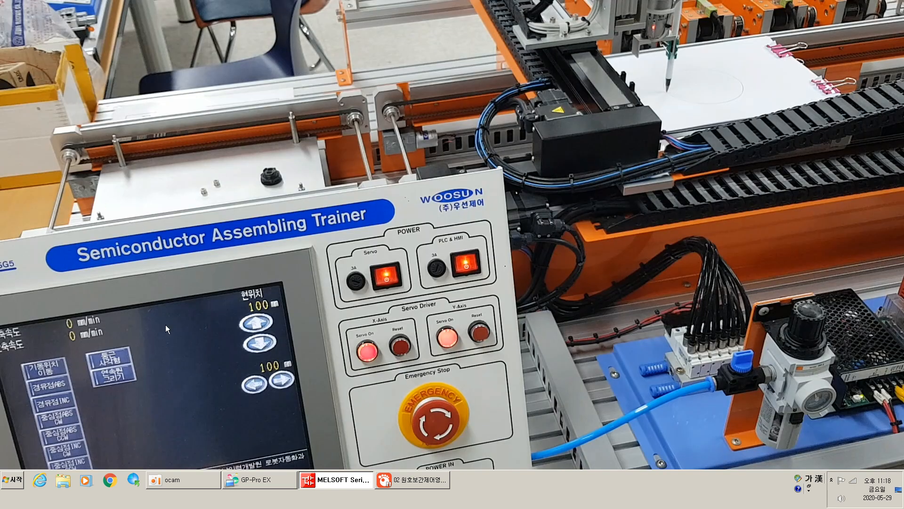
{"action": "key", "text": "space"}
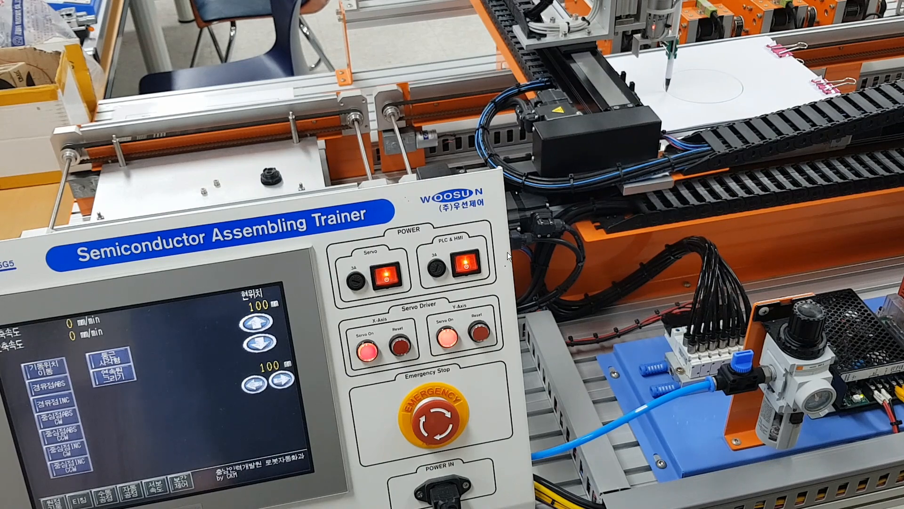
{"action": "key", "text": "alt+Tab"}
- Box the INC ArcRGT and INC ArcLFT control systems of data No. 40 to 43 and their addresses, erasing each mark
{"action": "left_click", "coordinate": [123, 221]}
{"action": "left_click_drag", "start_coordinate": [94, 217], "coordinate": [156, 228]}
{"action": "key", "text": "e"}
{"action": "left_click_drag", "start_coordinate": [97, 230], "coordinate": [144, 248]}
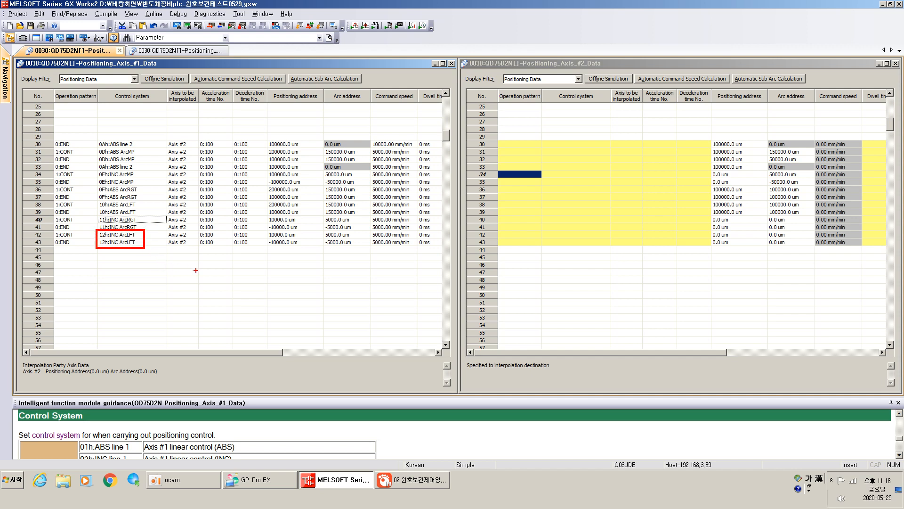
{"action": "key", "text": "e"}
{"action": "left_click_drag", "start_coordinate": [264, 216], "coordinate": [360, 246]}
{"action": "key", "text": "e"}
- Check the INC arc entries of data No. 41 to 43 against the machine's test footage, ending on the axis tables
{"action": "left_click", "coordinate": [125, 226]}
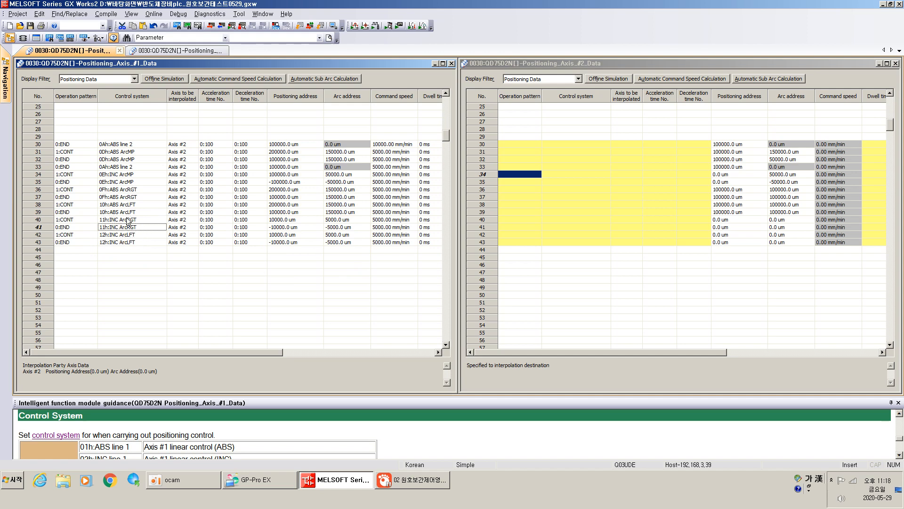
{"action": "left_click", "coordinate": [123, 234]}
{"action": "left_click", "coordinate": [123, 241]}
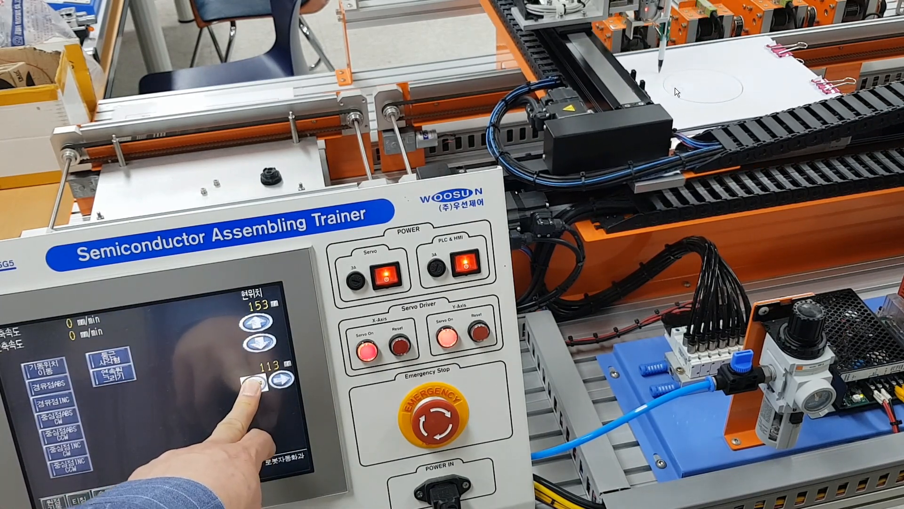
{"action": "key", "text": "alt+Tab"}
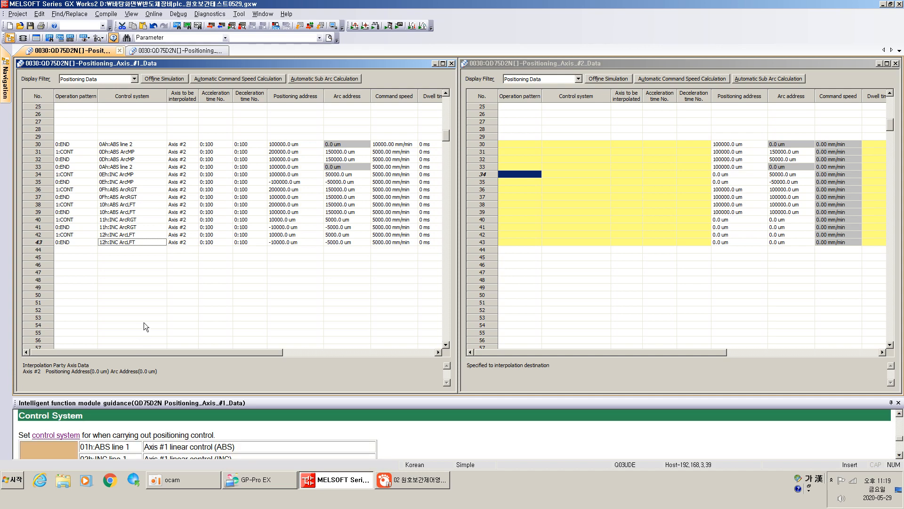
{"action": "key", "text": "alt+Tab"}
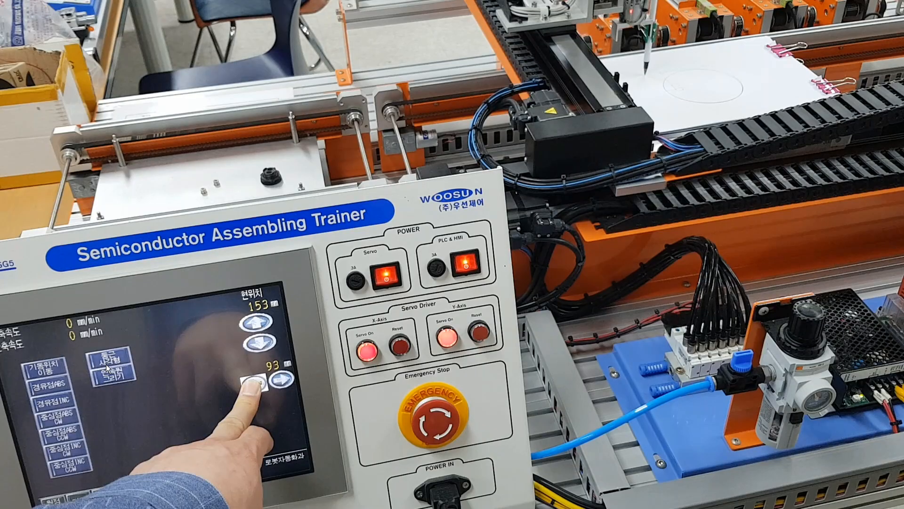
{"action": "key", "text": "alt+Tab"}
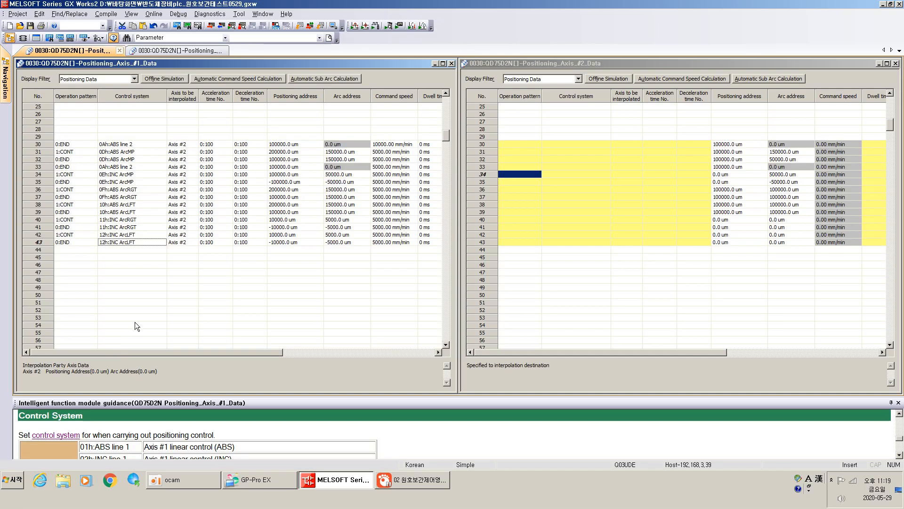
- Bring data No. 98 to 114 into view in both axis tables and select data No. 100 on each axis
{"action": "scroll", "coordinate": [132, 233], "scroll_direction": "down", "scroll_amount": 18}
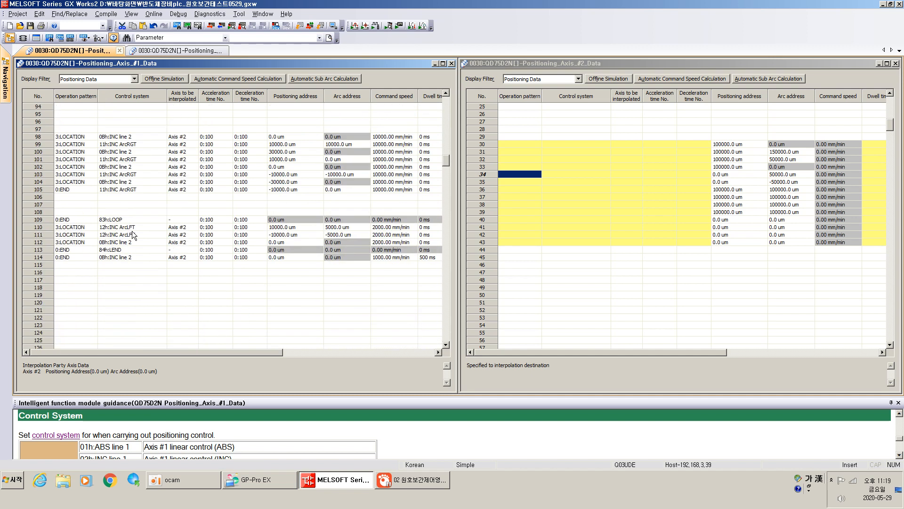
{"action": "left_click", "coordinate": [80, 139]}
{"action": "left_click", "coordinate": [80, 144]}
{"action": "left_click", "coordinate": [79, 151]}
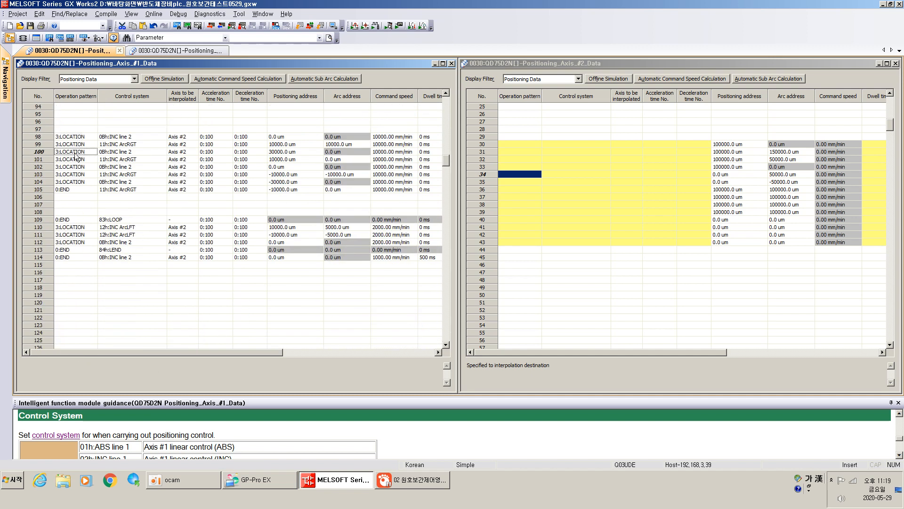
{"action": "left_click", "coordinate": [600, 174]}
{"action": "scroll", "coordinate": [591, 181], "scroll_direction": "down", "scroll_amount": 20}
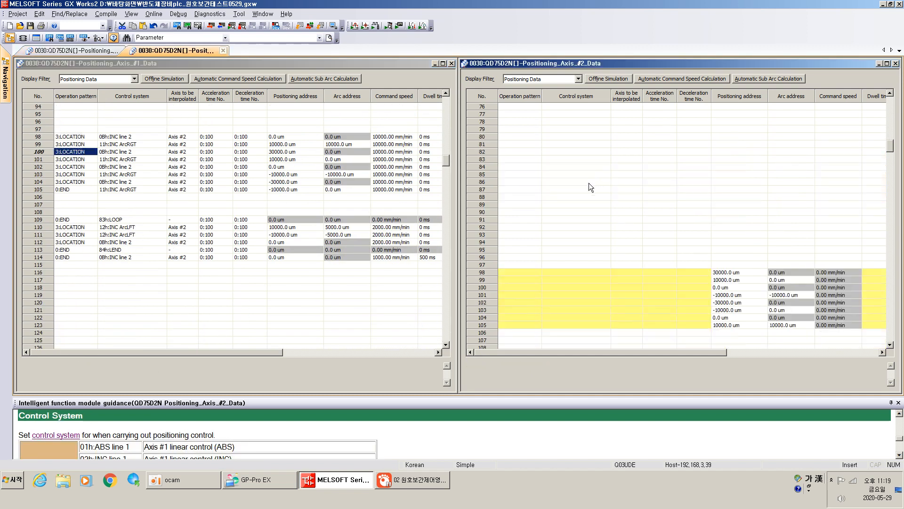
{"action": "scroll", "coordinate": [583, 191], "scroll_direction": "up", "scroll_amount": 11}
{"action": "left_click", "coordinate": [509, 198]}
{"action": "scroll", "coordinate": [508, 197], "scroll_direction": "down", "scroll_amount": 2}
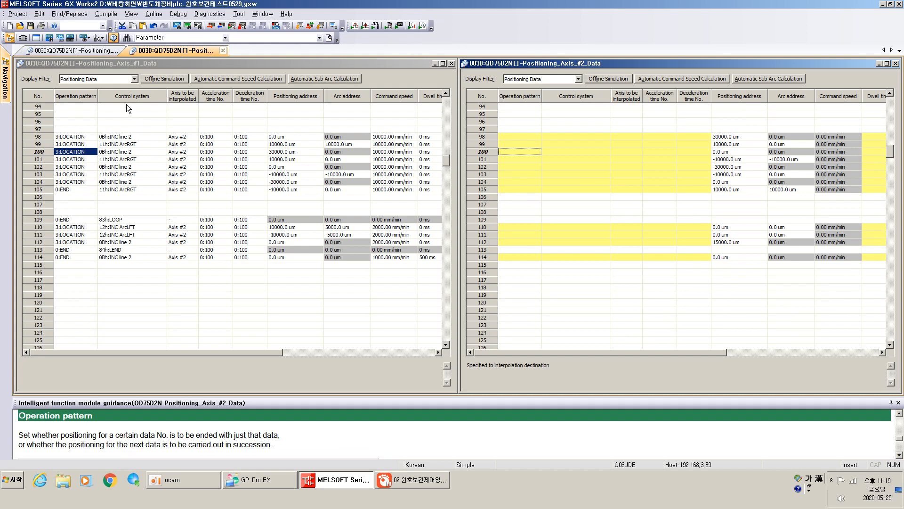
- View the offline simulation of Axis #1 starting from data No. 100 and again from No. 98, and close it
{"action": "left_click", "coordinate": [154, 78]}
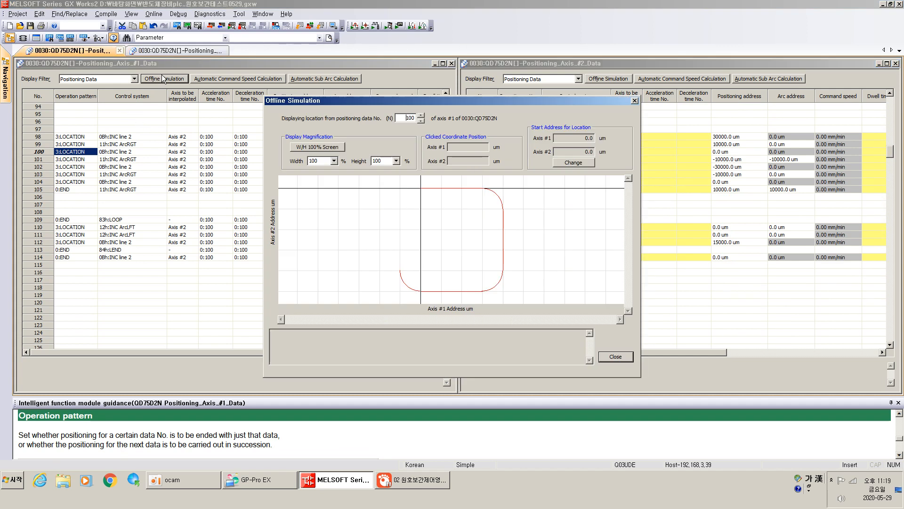
{"action": "left_click", "coordinate": [635, 102]}
{"action": "left_click", "coordinate": [74, 138]}
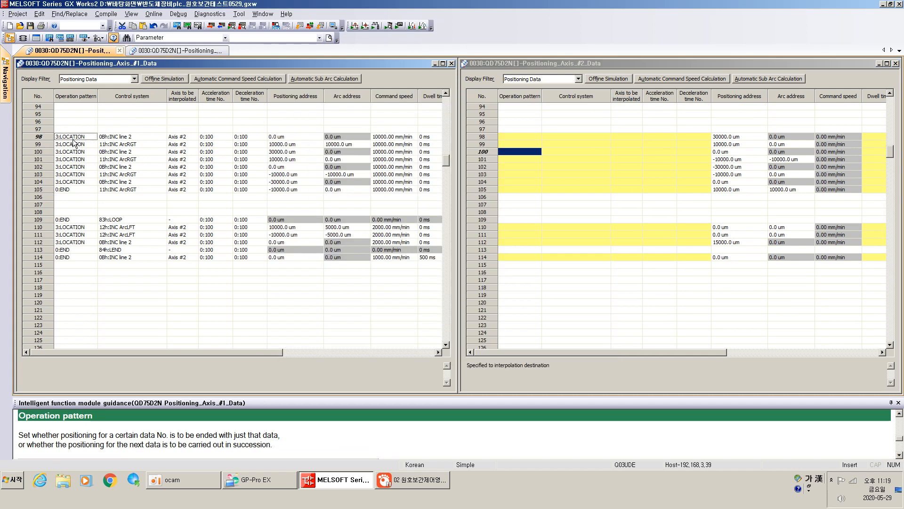
{"action": "left_click", "coordinate": [173, 82]}
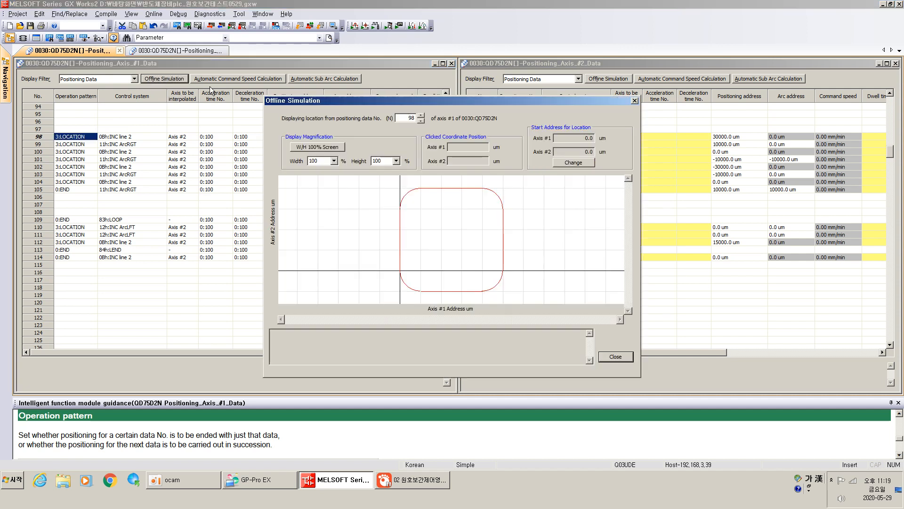
{"action": "left_click", "coordinate": [420, 115]}
{"action": "left_click", "coordinate": [422, 121]}
{"action": "left_click", "coordinate": [69, 151]}
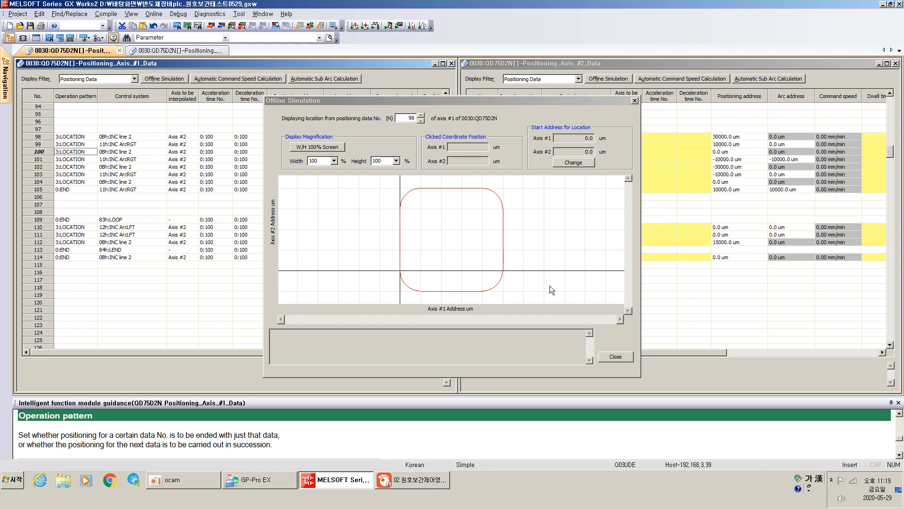
{"action": "left_click", "coordinate": [616, 357]}
- Open the servo ladder program at its end, examine the M607 and M608 rungs moving K100 and K111, and return to the axis tables
{"action": "mouse_move", "coordinate": [6, 75]}
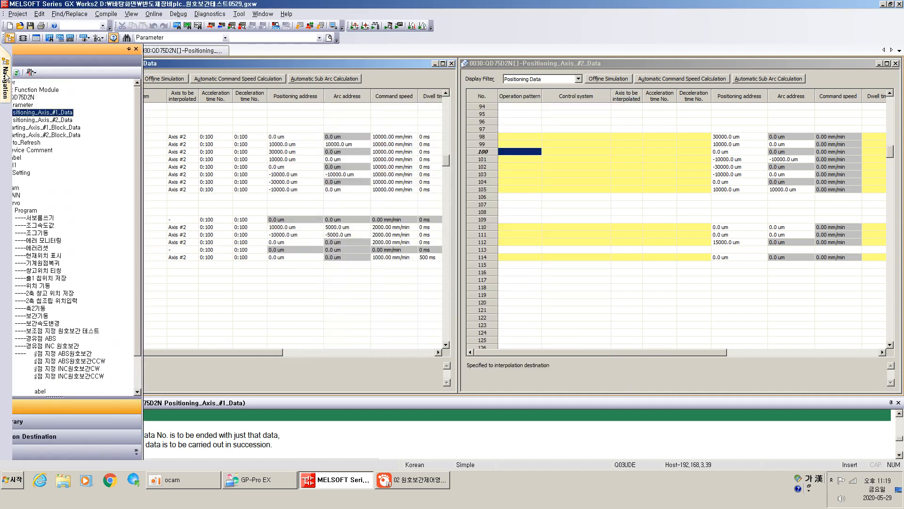
{"action": "scroll", "coordinate": [92, 235], "scroll_direction": "down", "scroll_amount": 2}
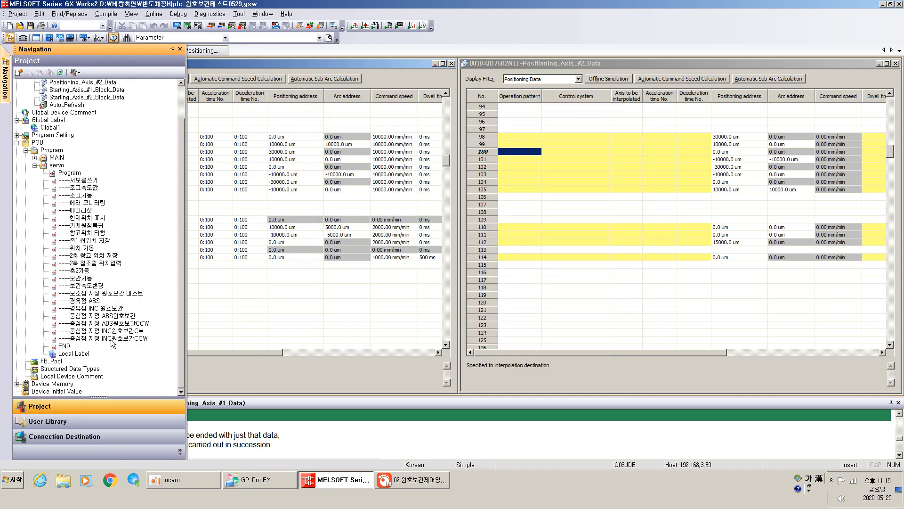
{"action": "double_click", "coordinate": [60, 181]}
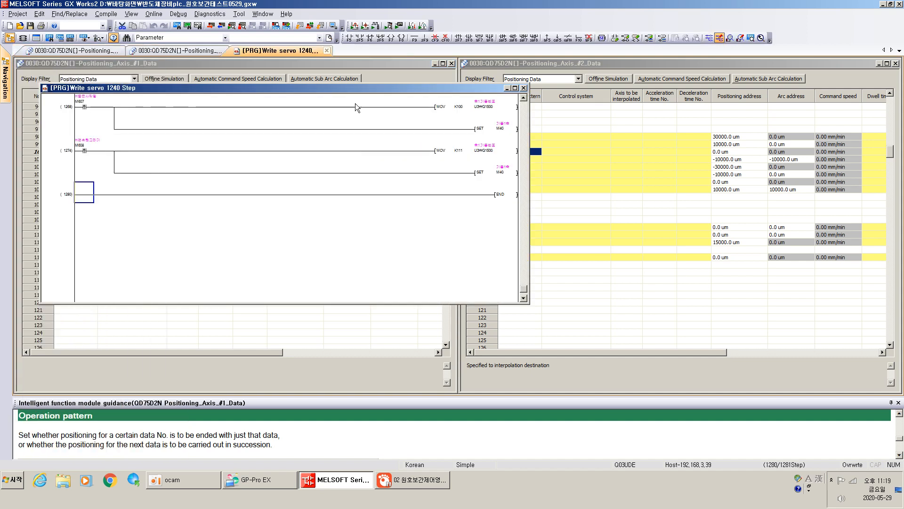
{"action": "double_click", "coordinate": [346, 89]}
{"action": "scroll", "coordinate": [242, 192], "scroll_direction": "up", "scroll_amount": 1}
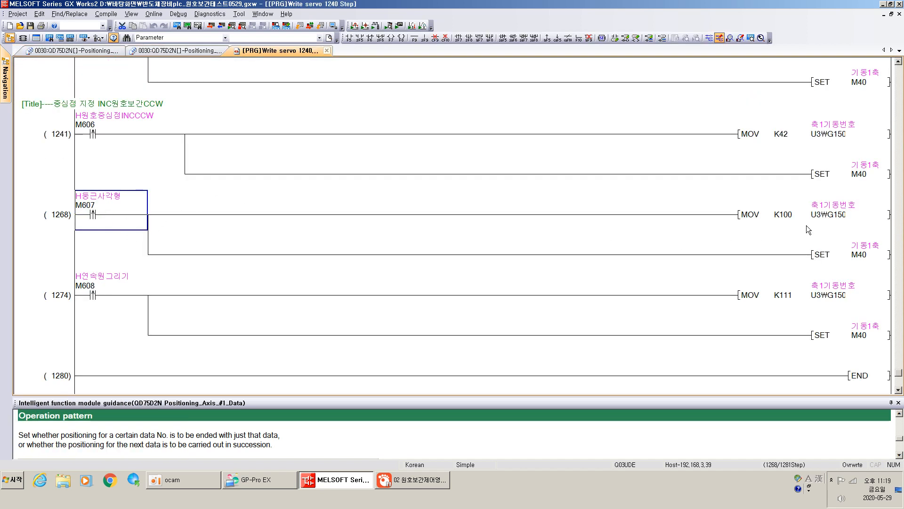
{"action": "left_click", "coordinate": [883, 15]}
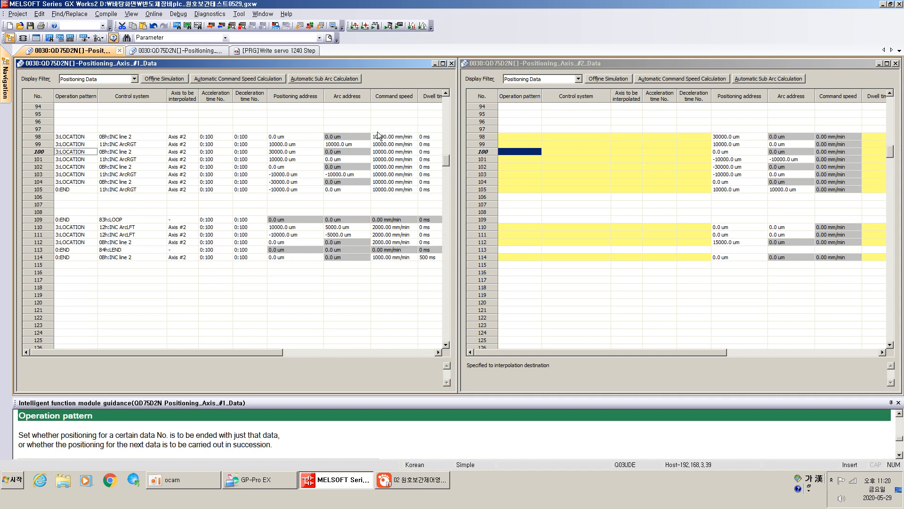
- Inspect the rounded-square data around No. 100 and 103 on both axes, compare it with the test footage, and return to the tables
{"action": "left_click", "coordinate": [126, 159]}
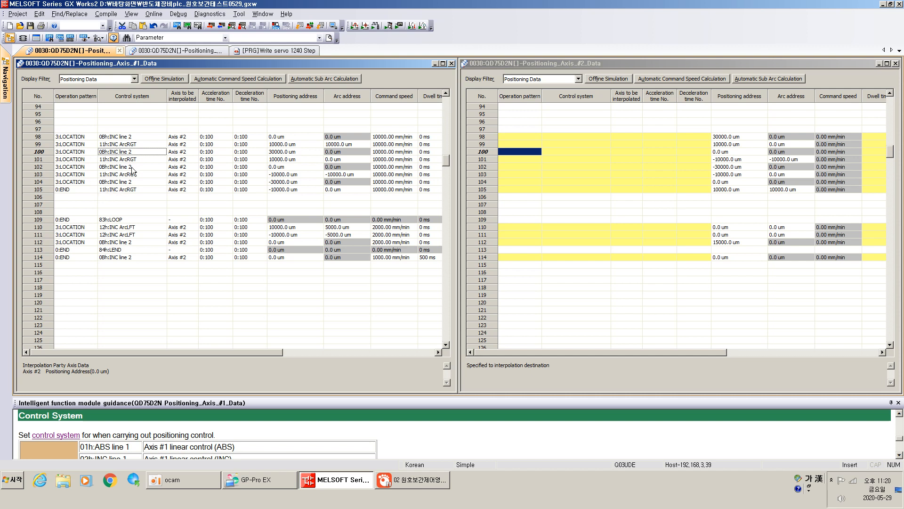
{"action": "left_click", "coordinate": [713, 180]}
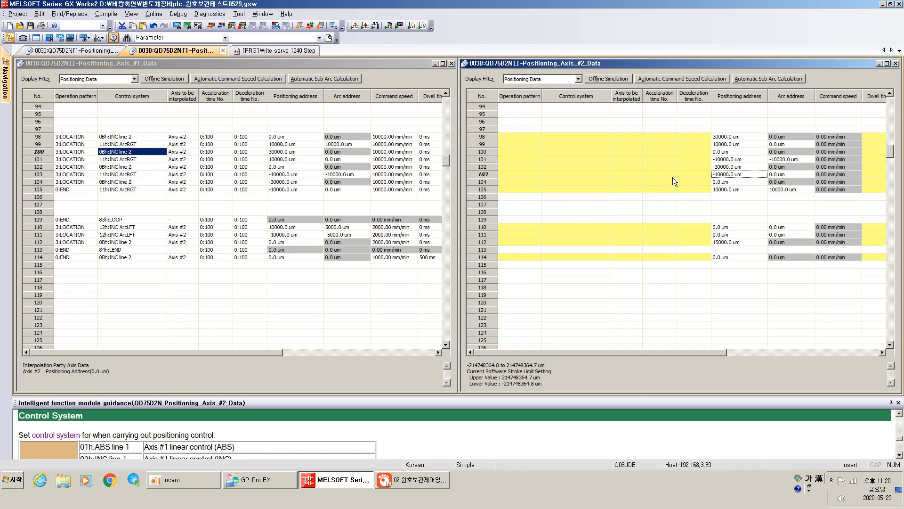
{"action": "key", "text": "alt+Tab"}
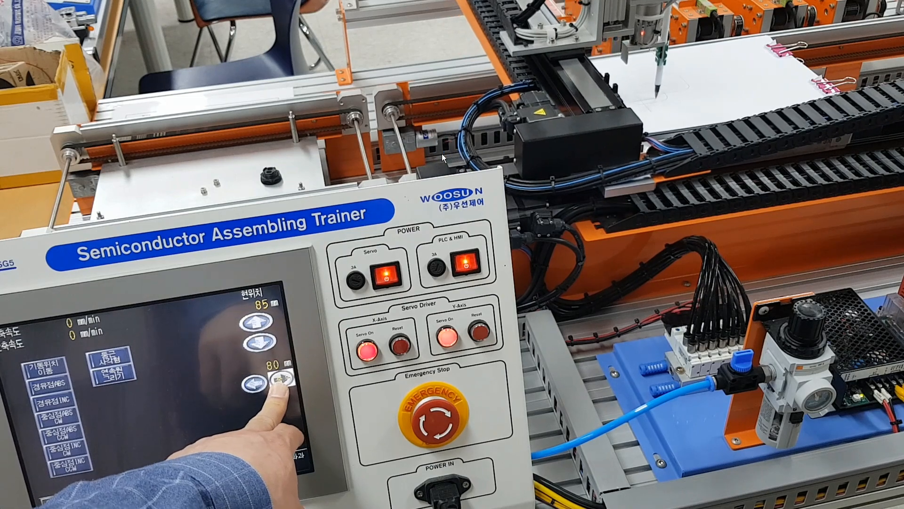
{"action": "key", "text": "alt+Tab"}
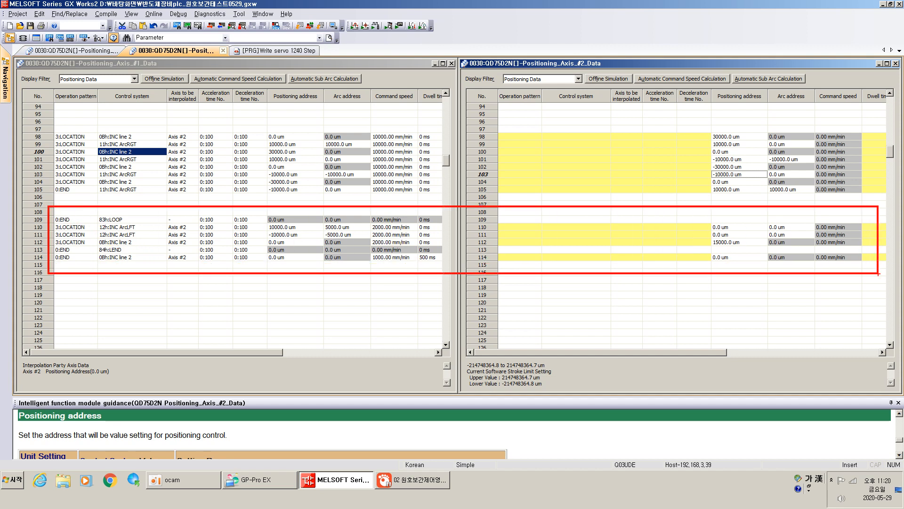
- View the test footage for the loop data No. 109 to 114, and return to the axis tables with the project tree shown
{"action": "key", "text": "alt+Tab"}
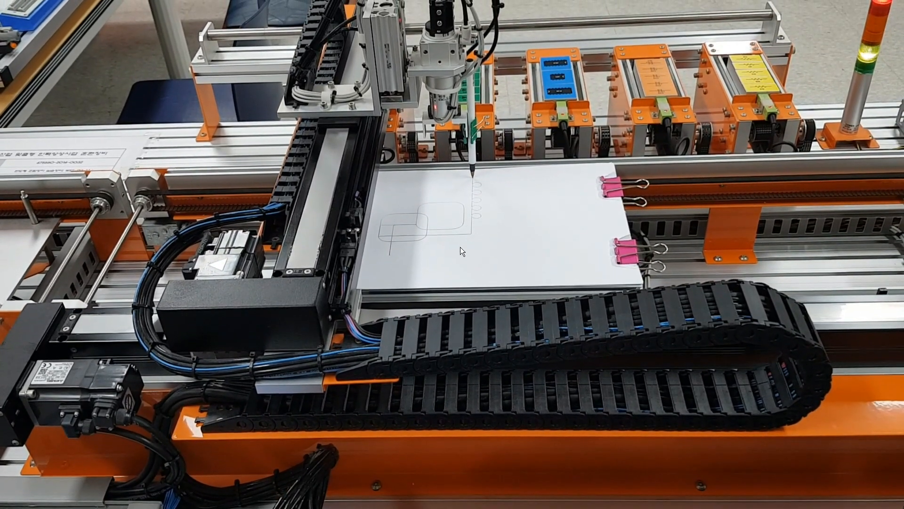
{"action": "key", "text": "alt+Tab"}
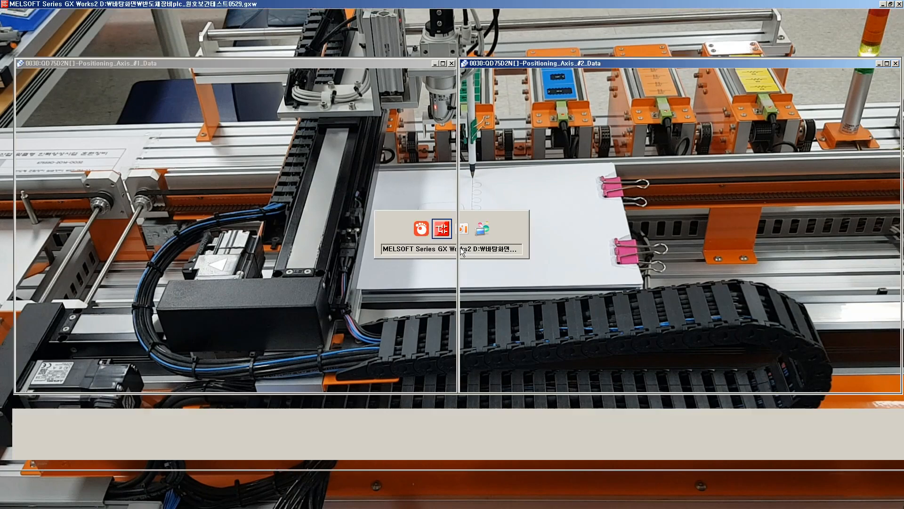
{"action": "left_click", "coordinate": [657, 249]}
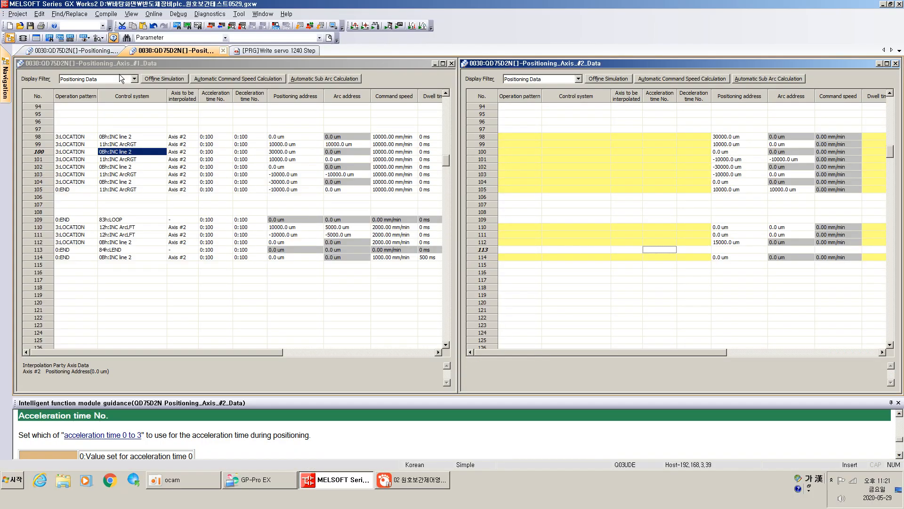
{"action": "mouse_move", "coordinate": [6, 75]}
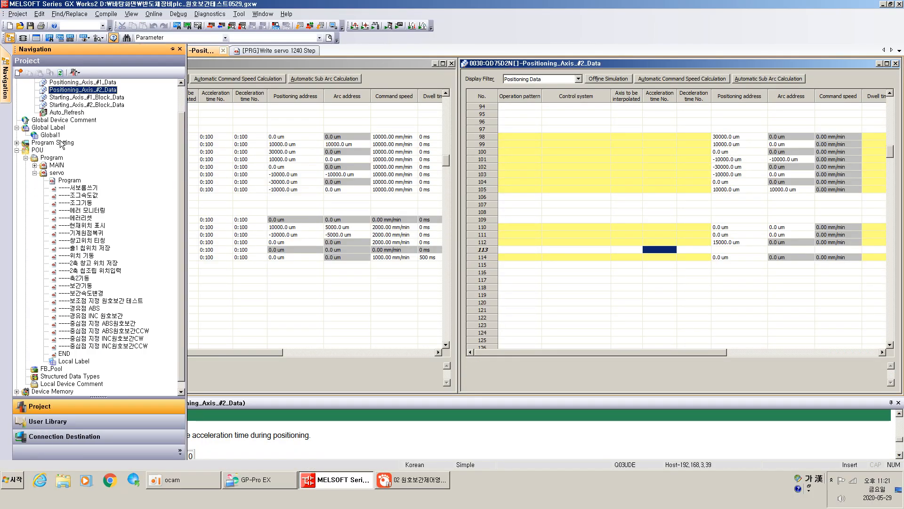
- Open the servo ladder program full-size and examine the start-number MOV instructions in the M604 to M608 rungs, marking K42 at M606
{"action": "double_click", "coordinate": [92, 84]}
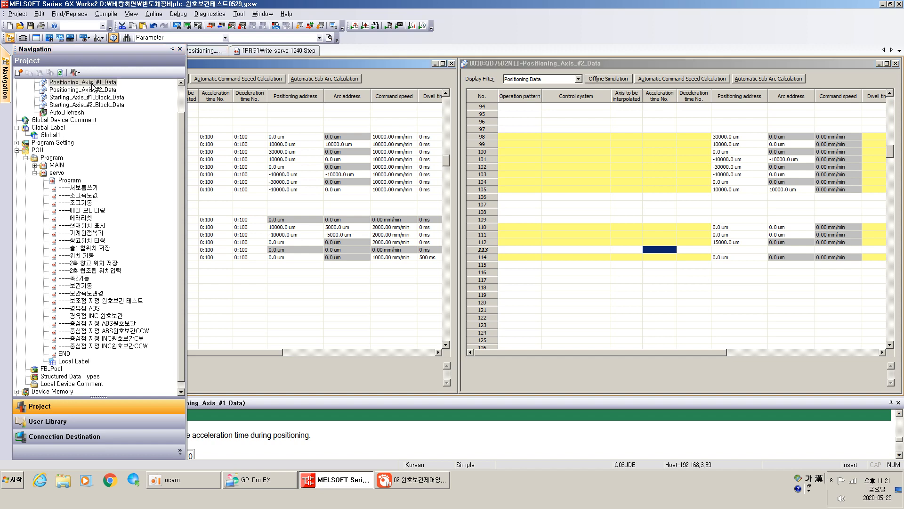
{"action": "double_click", "coordinate": [90, 91]}
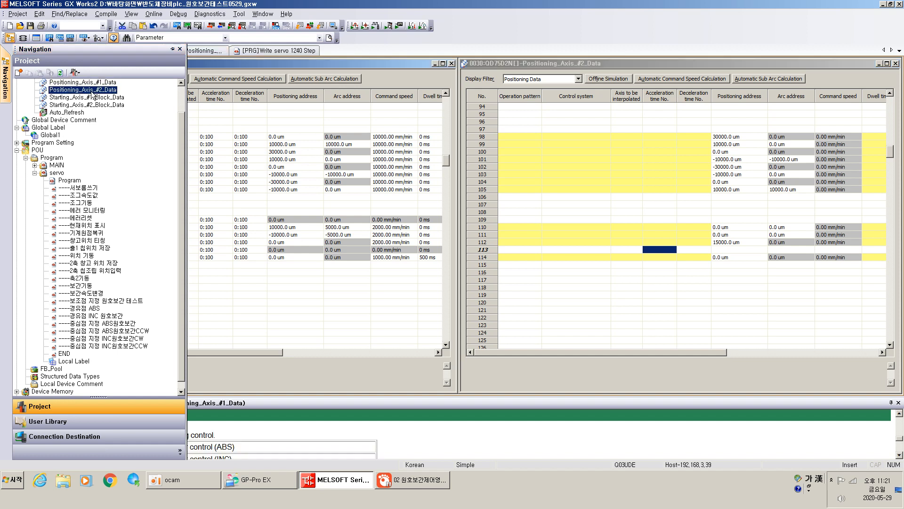
{"action": "double_click", "coordinate": [65, 184]}
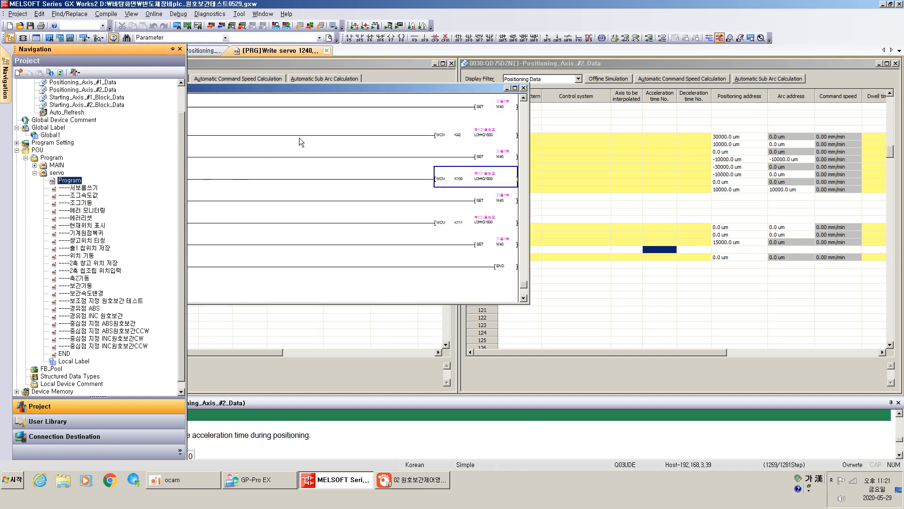
{"action": "double_click", "coordinate": [343, 90]}
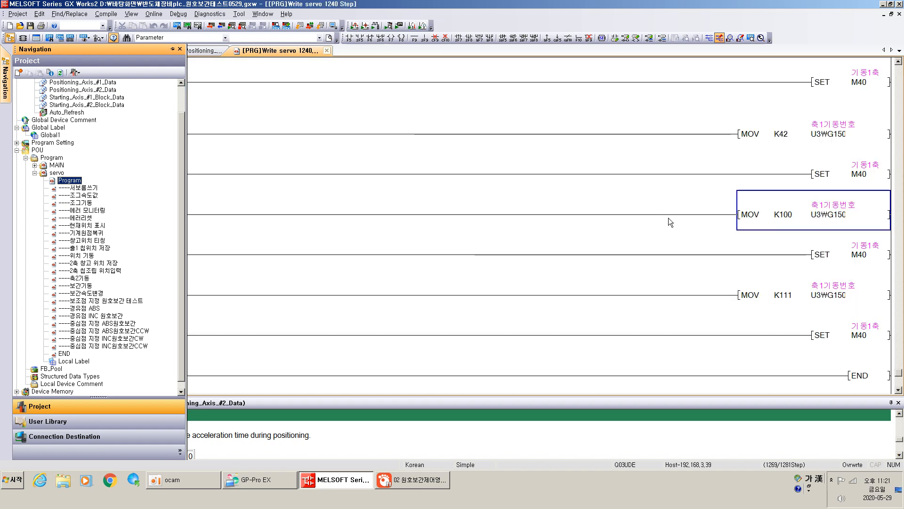
{"action": "left_click", "coordinate": [782, 153]}
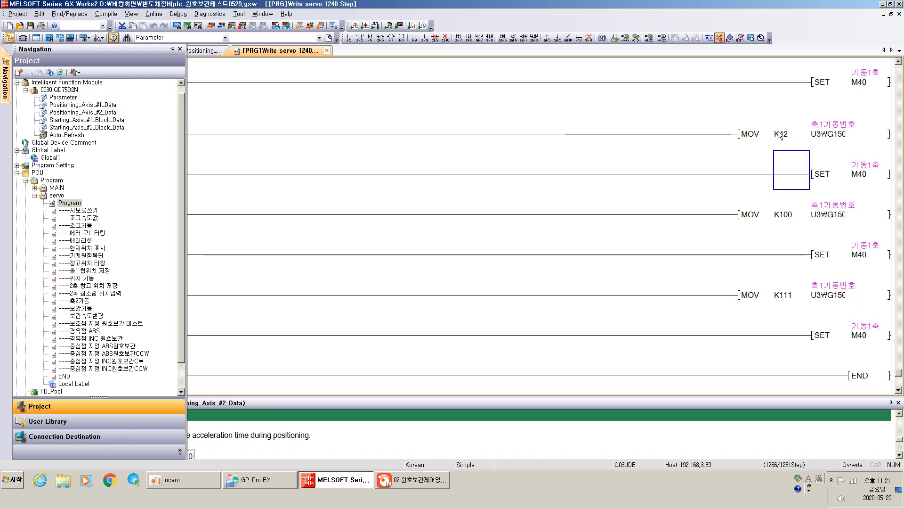
{"action": "left_click", "coordinate": [838, 132]}
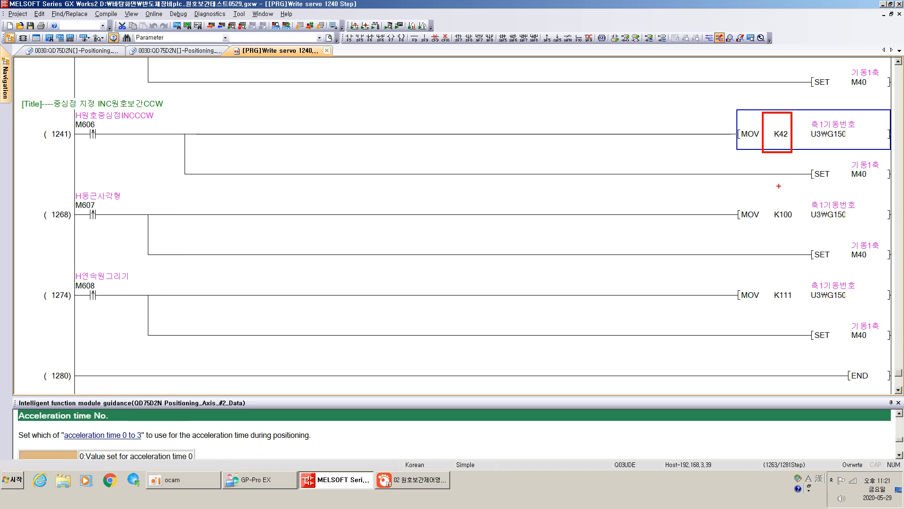
{"action": "left_click_drag", "start_coordinate": [794, 301], "coordinate": [804, 313]}
{"action": "key", "text": "Escape"}
{"action": "scroll", "coordinate": [796, 119], "scroll_direction": "up", "scroll_amount": 1}
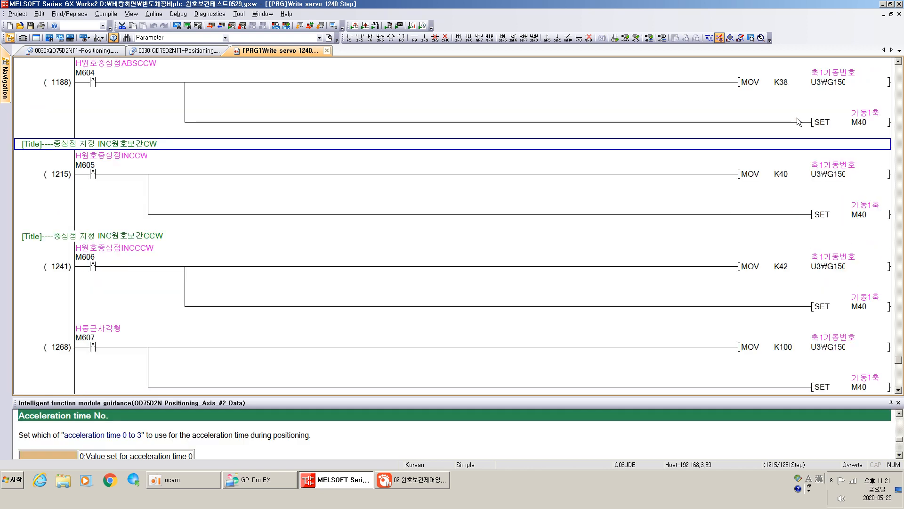
- Return to the Axis #1 positioning data and select the control system of data No. 99
{"action": "mouse_move", "coordinate": [5, 81]}
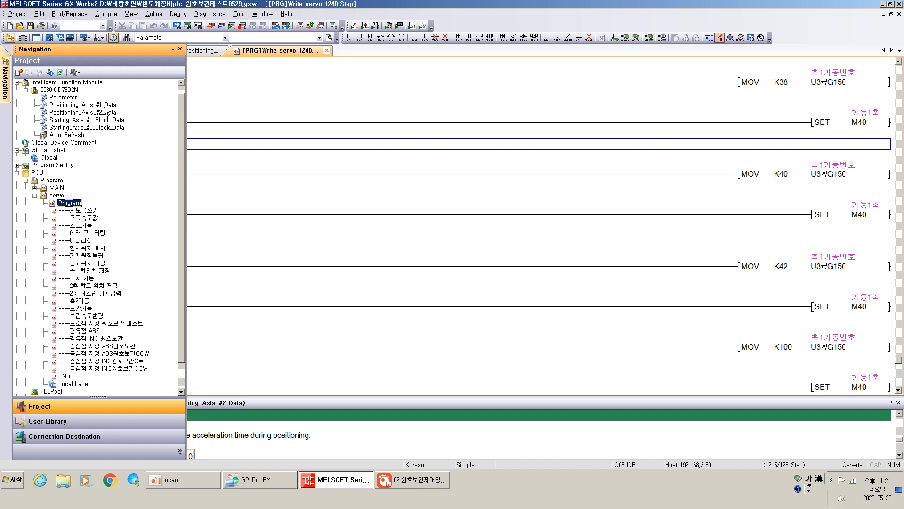
{"action": "double_click", "coordinate": [103, 104]}
{"action": "left_click", "coordinate": [117, 133]}
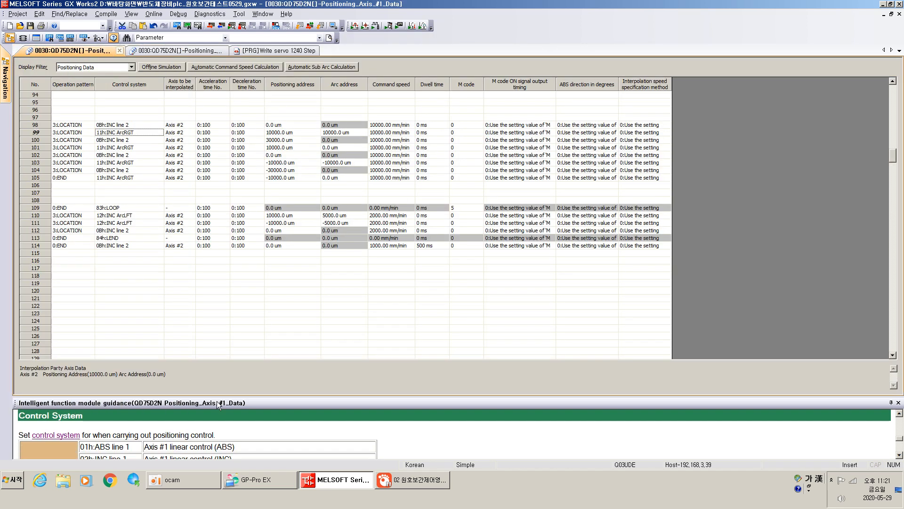
{"action": "left_click", "coordinate": [186, 479]}
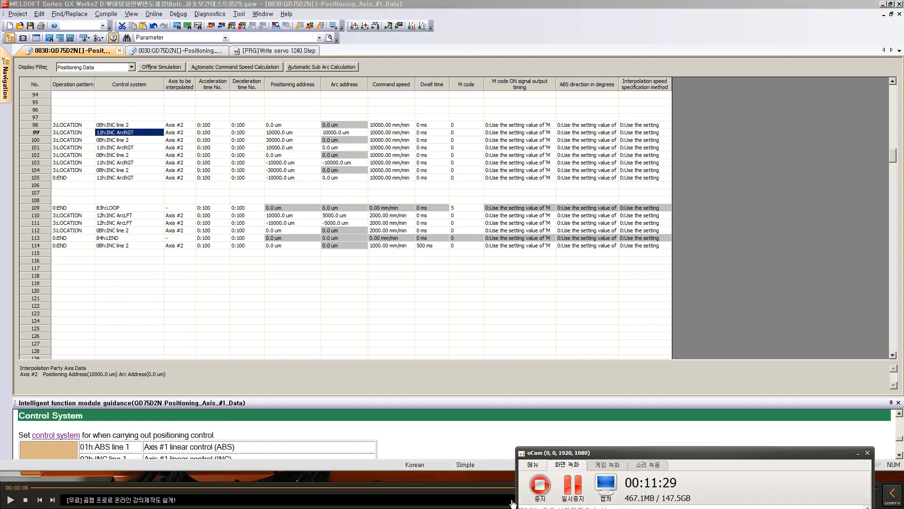